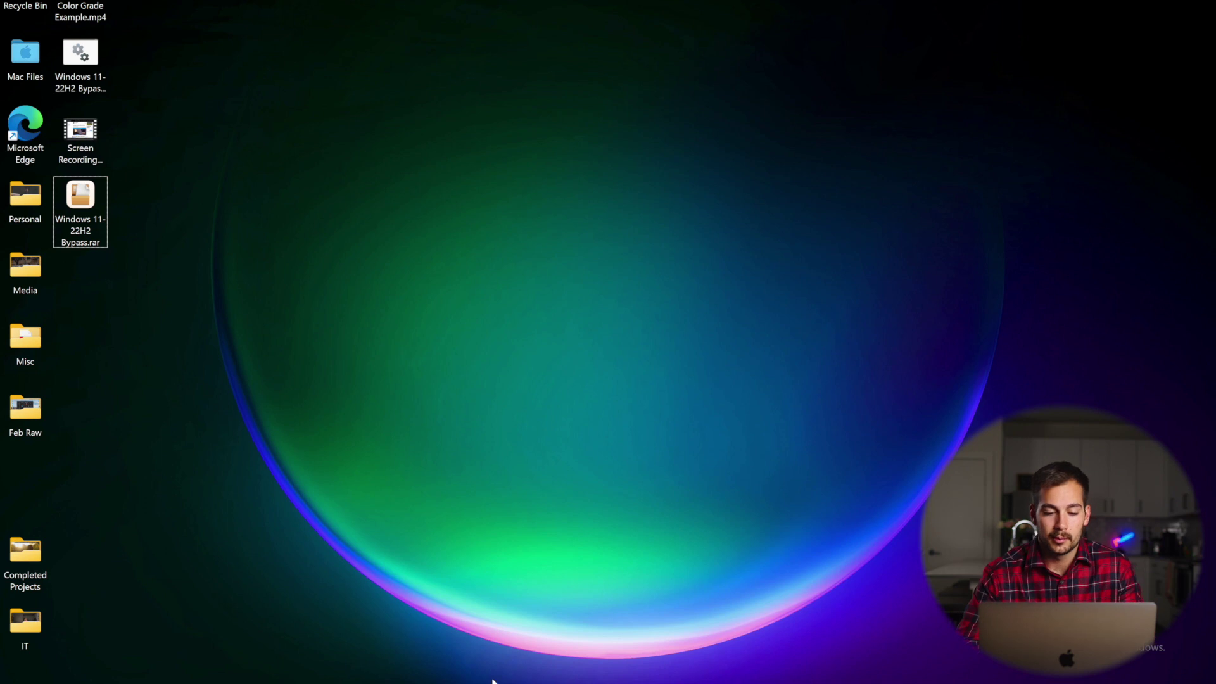
- Open Control Panel from Windows search, then close it again
key(super+s)
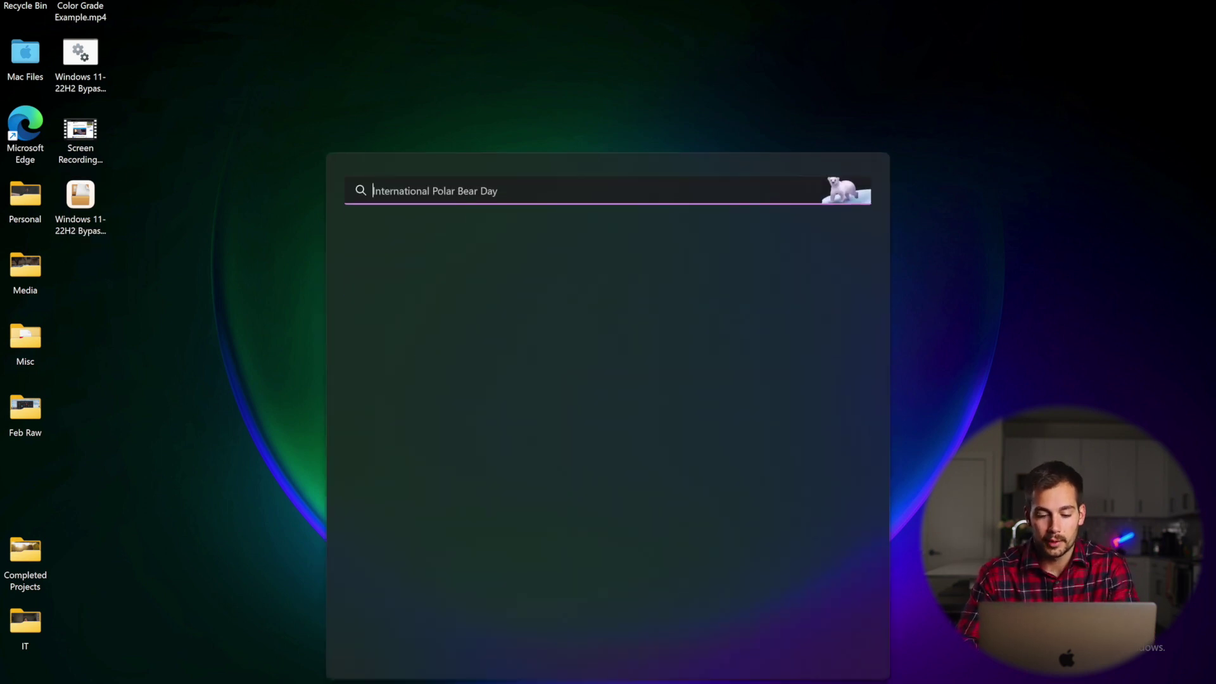
text(contro)
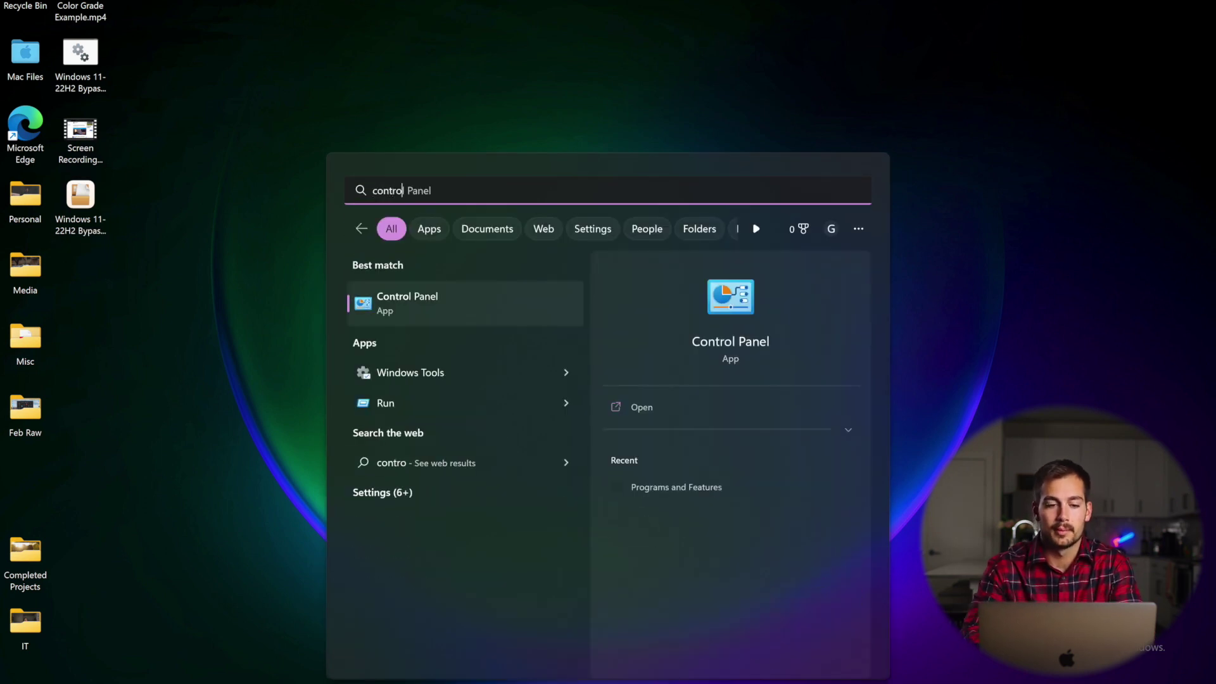
click(427, 307)
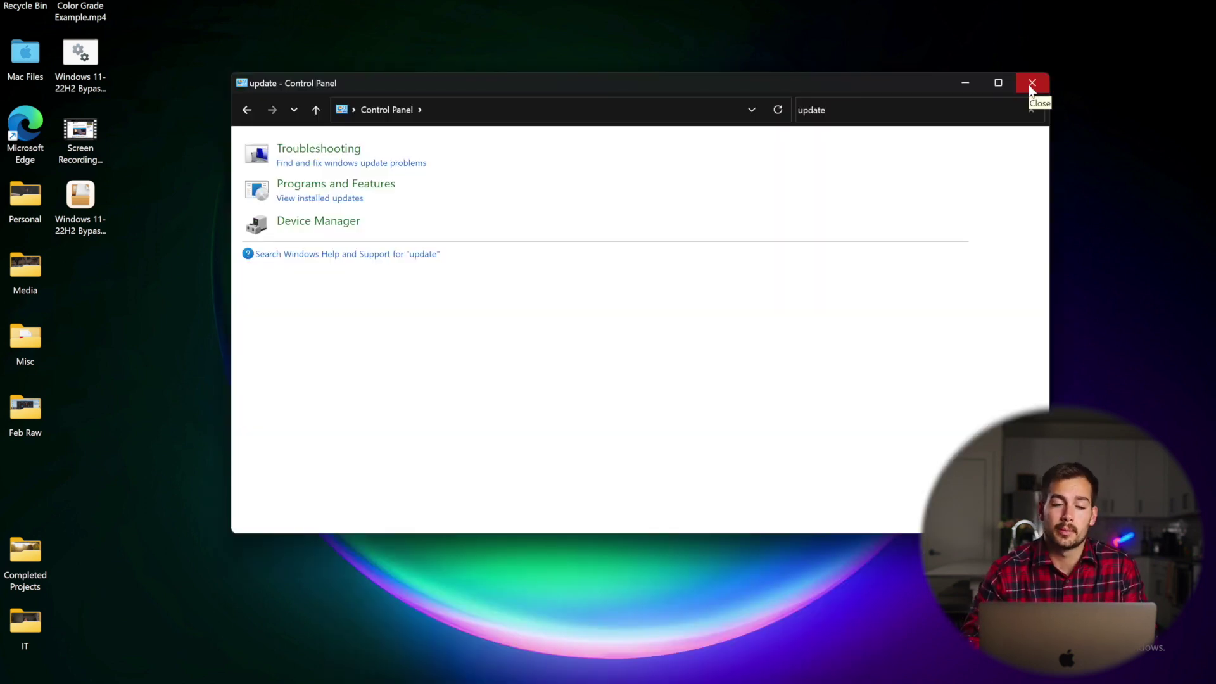
click(1031, 85)
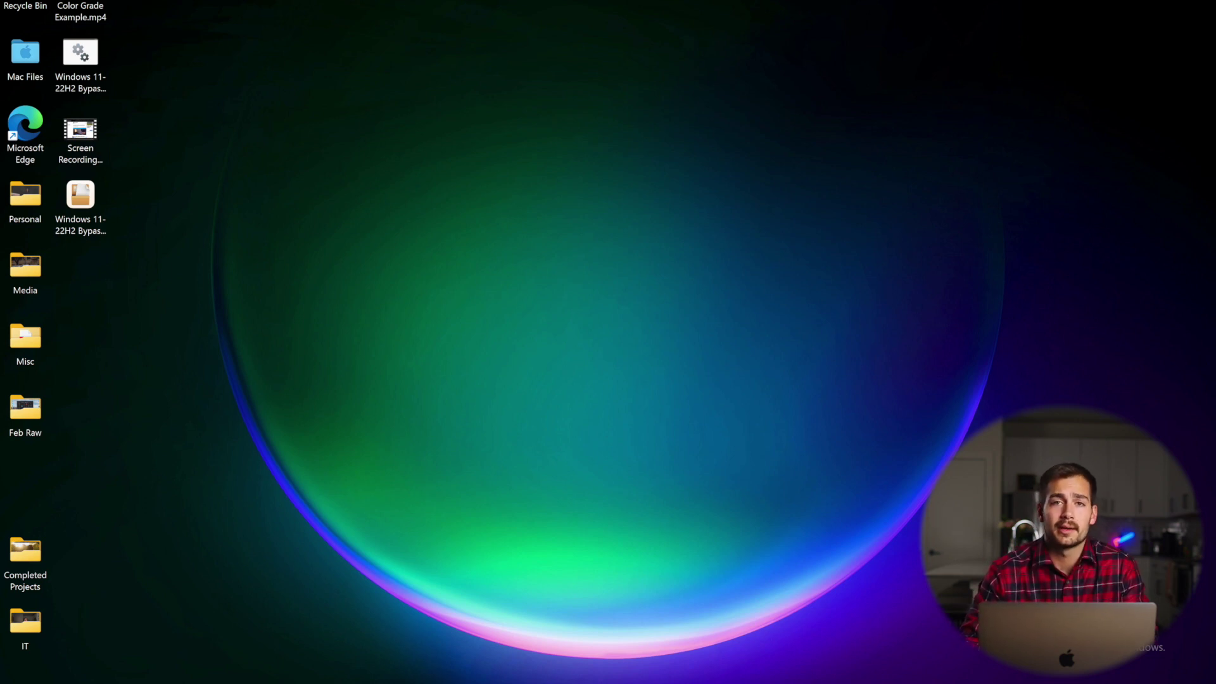
mouse_move(694, 680)
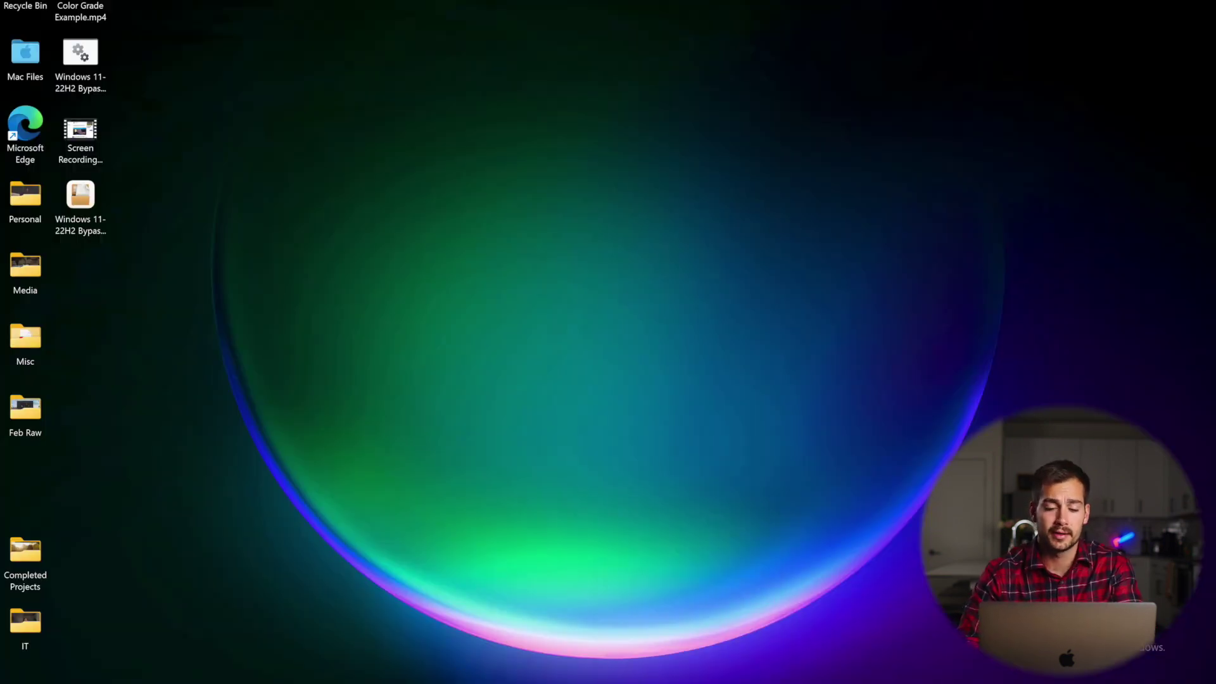
- Open Services and bring up the Windows Event Collector properties
key(super)
text(services)
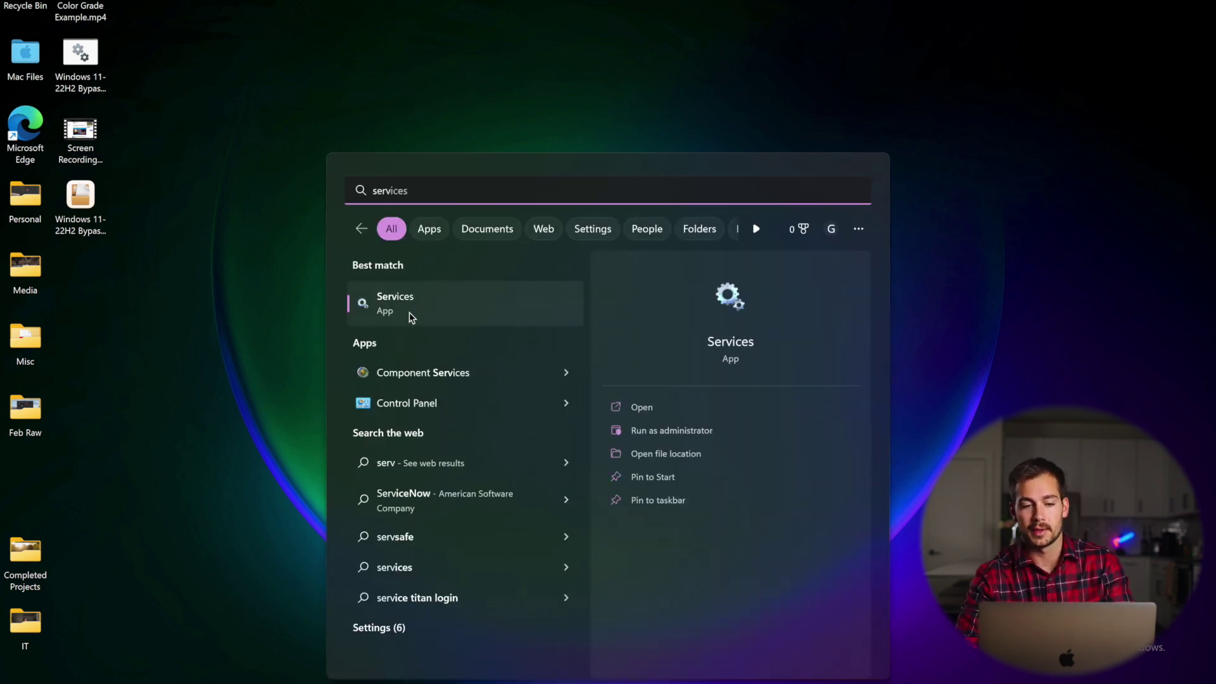
click(408, 312)
scroll(613, 335, down, 20)
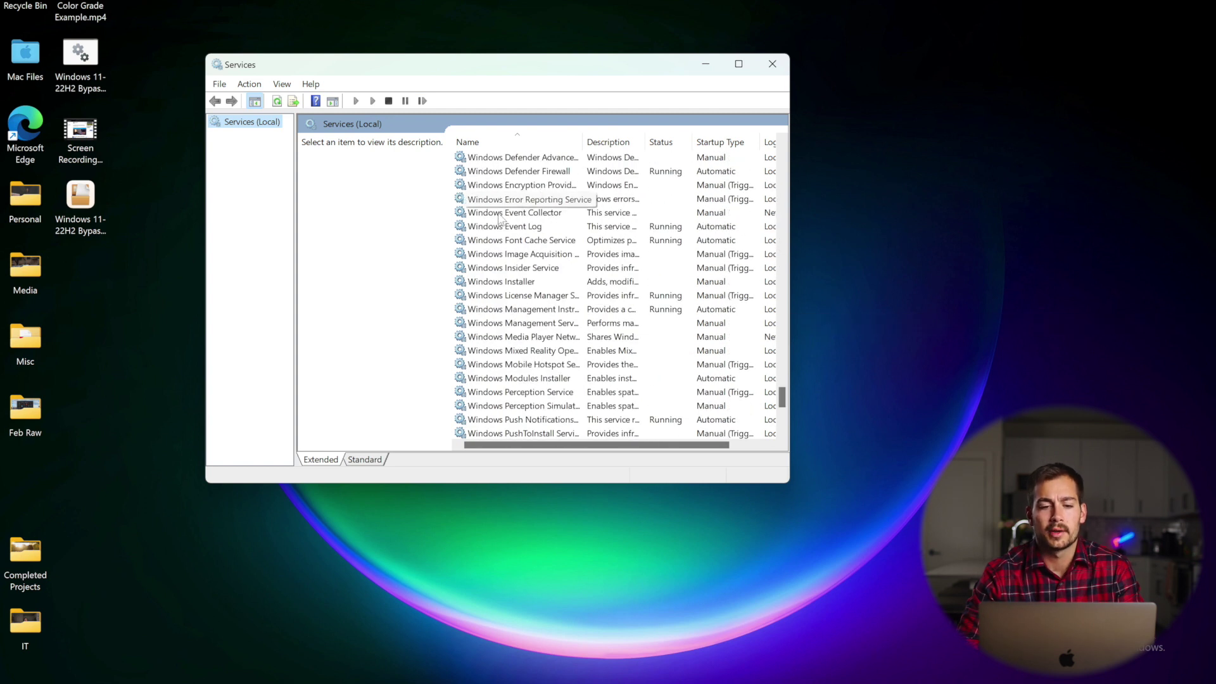
click(508, 216)
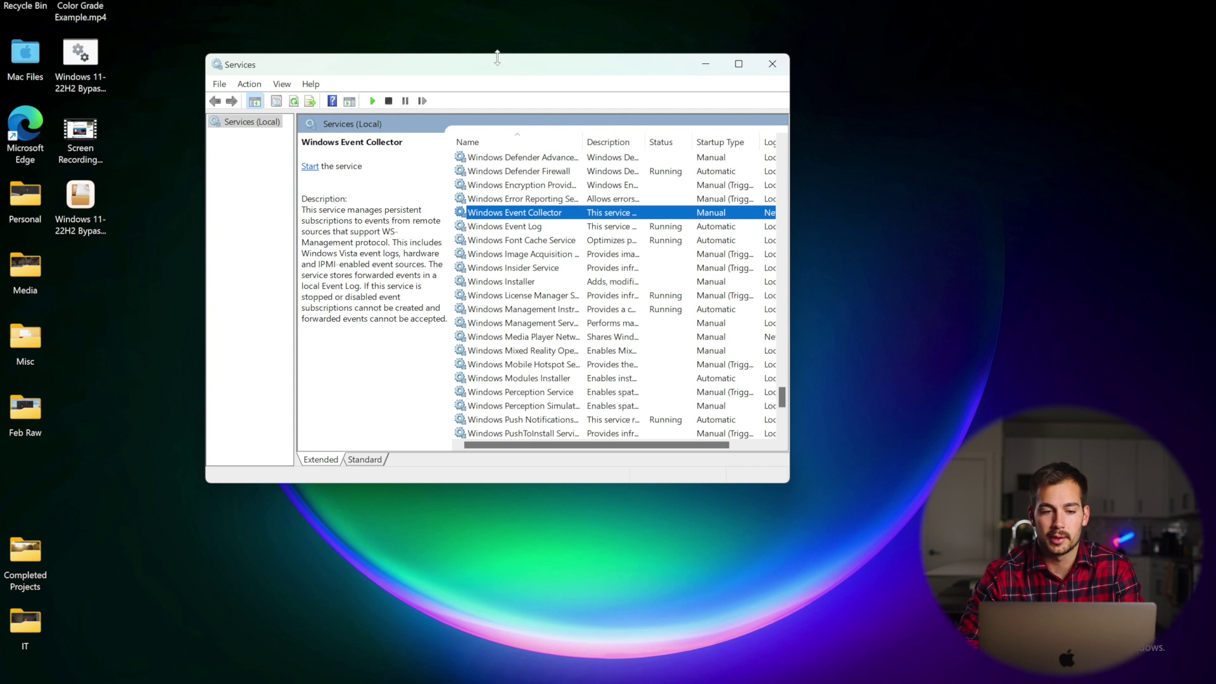
right_click(521, 215)
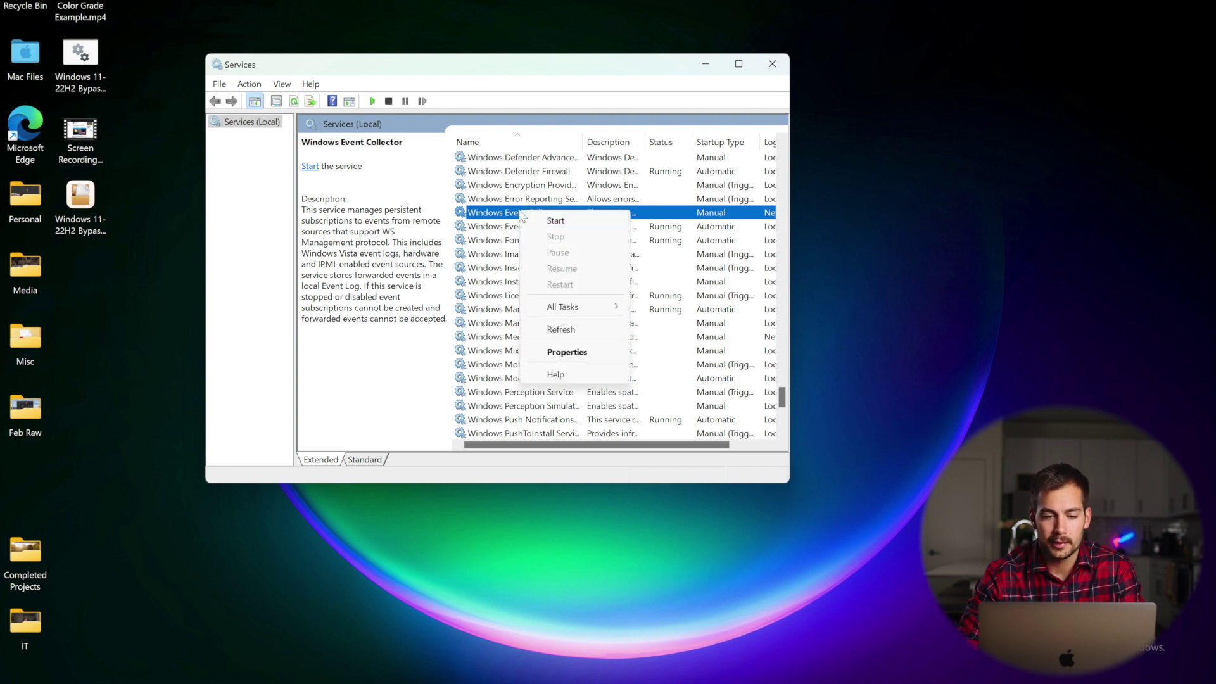
click(559, 353)
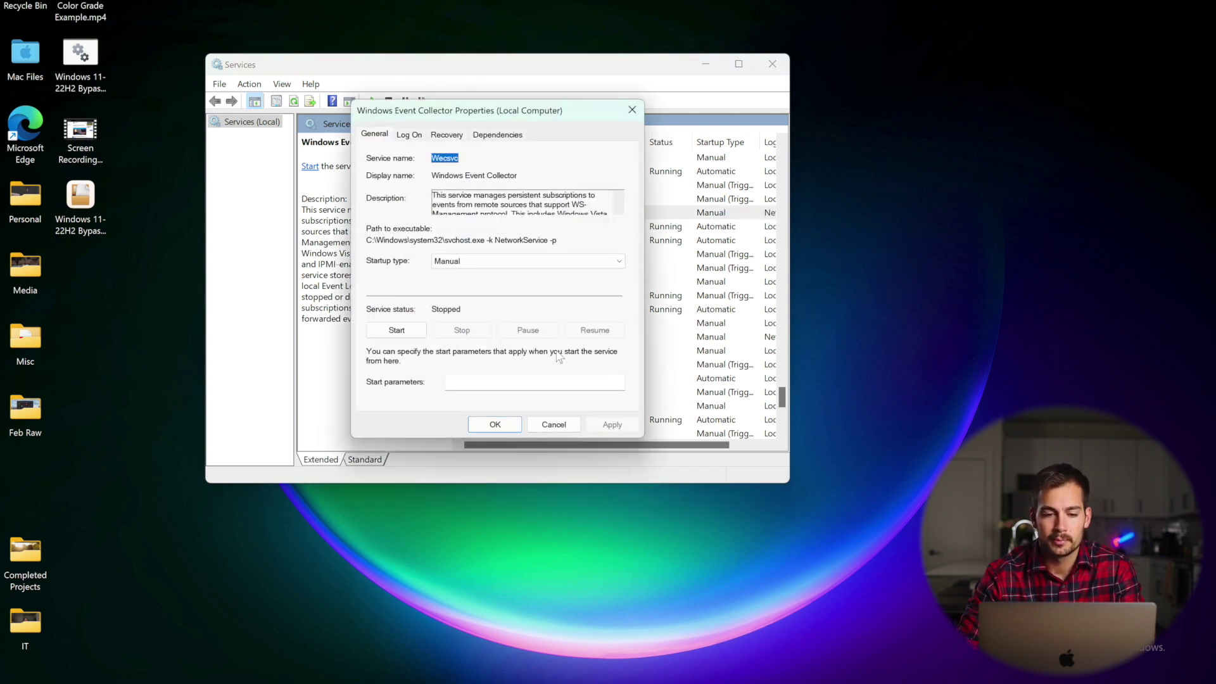
- Set Windows Event Collector's startup type to Automatic, start the service, and apply
click(461, 259)
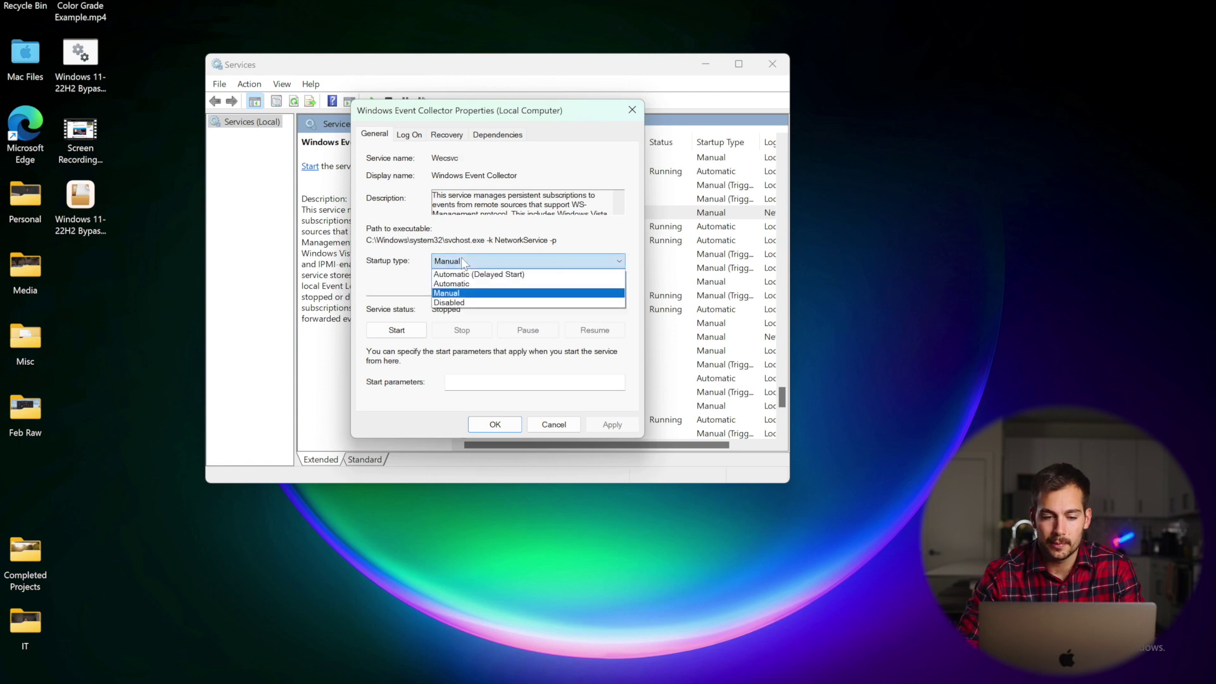
click(465, 285)
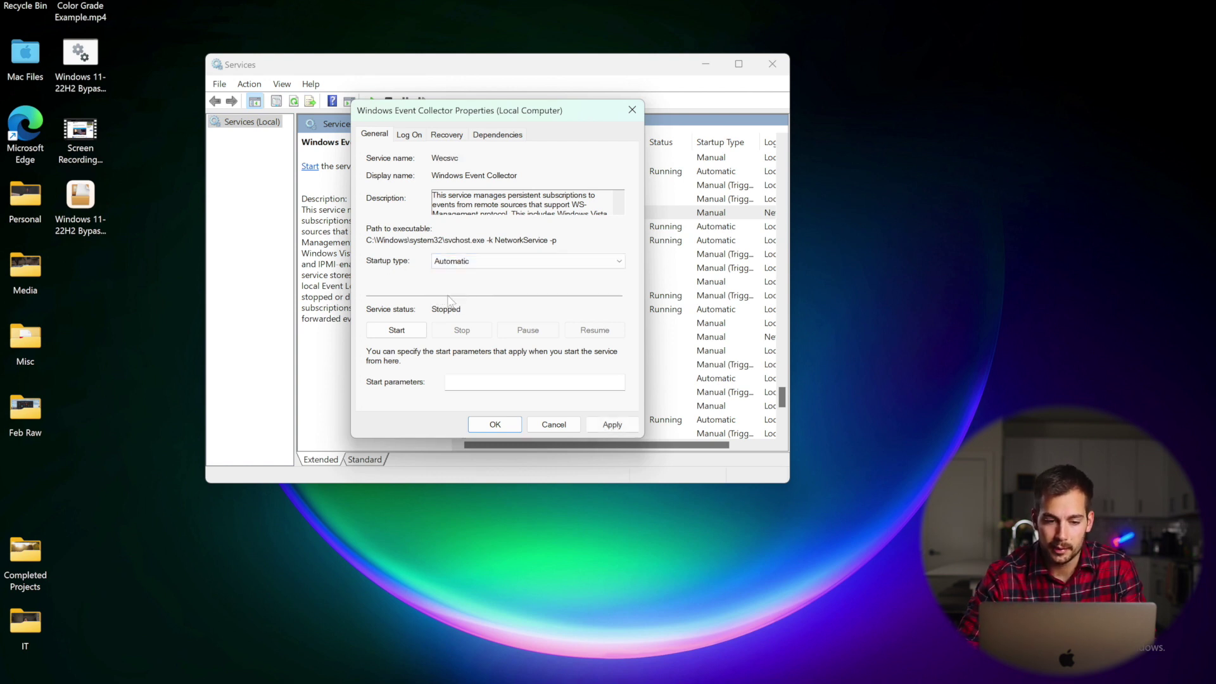
click(397, 330)
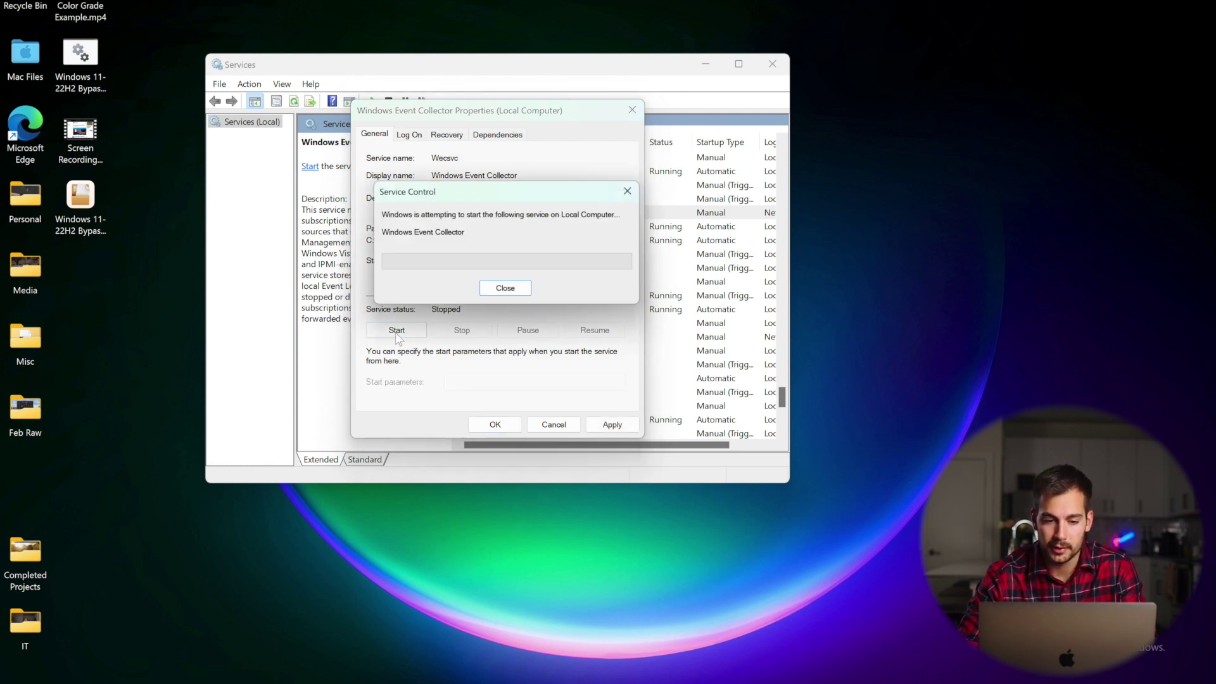
click(609, 423)
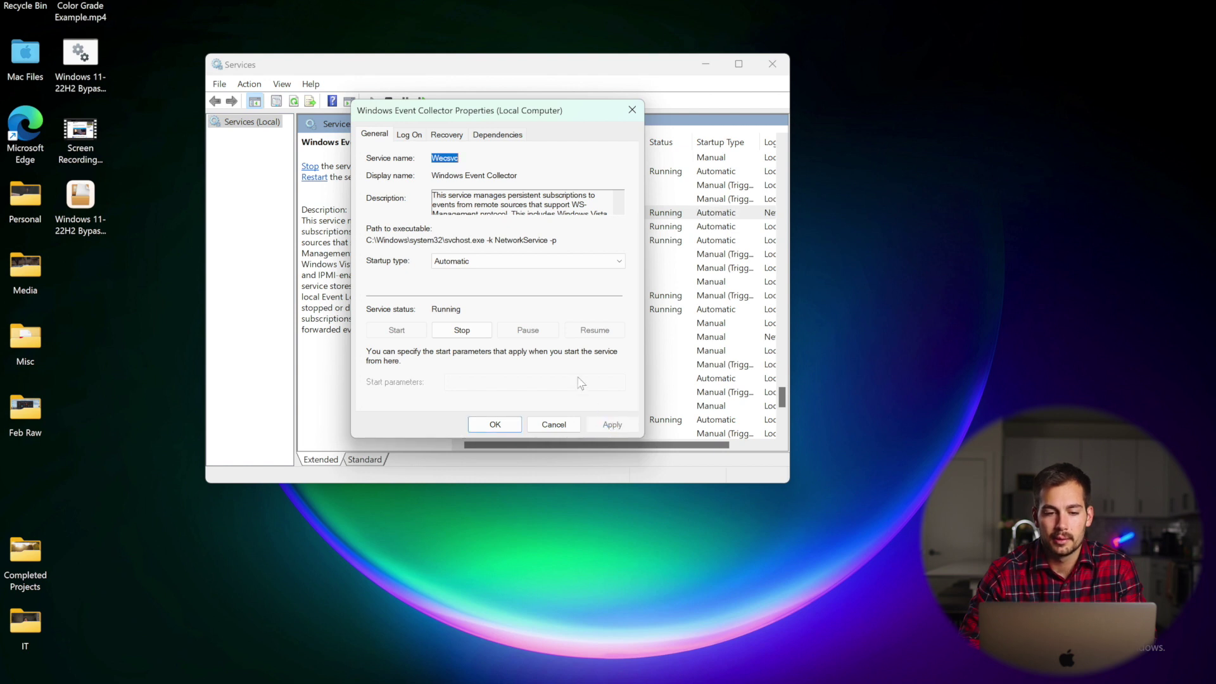
click(495, 425)
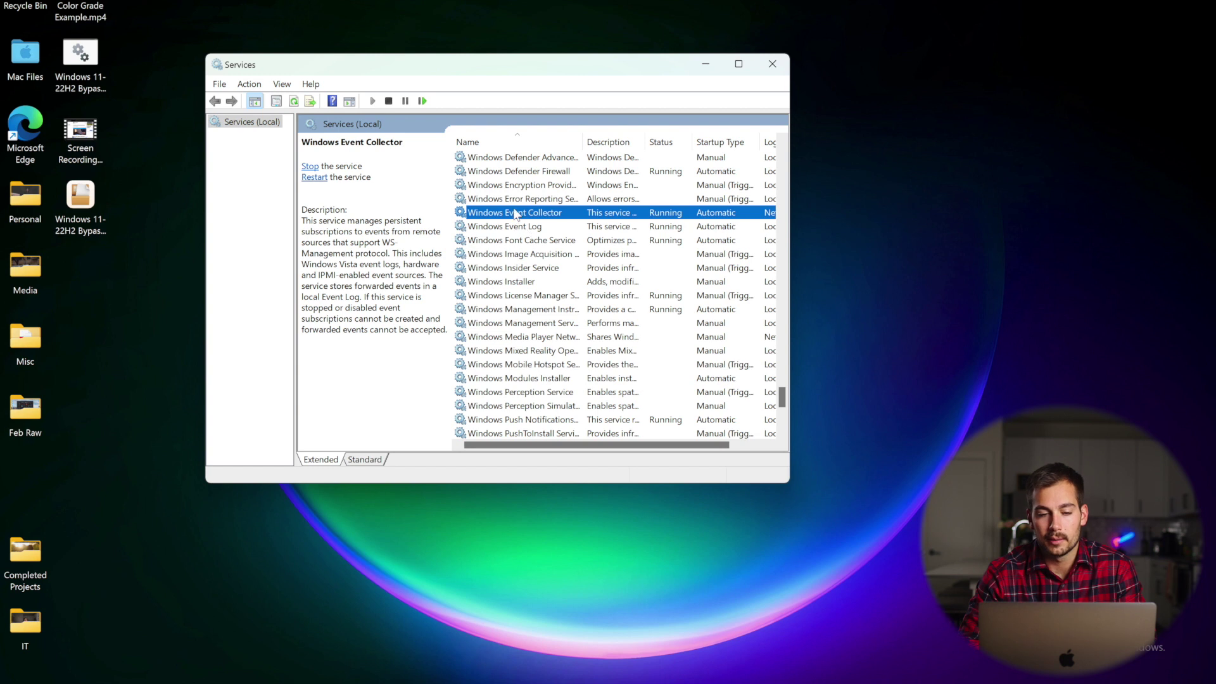
- Check the Windows Event Log properties to confirm it is already running
right_click(538, 230)
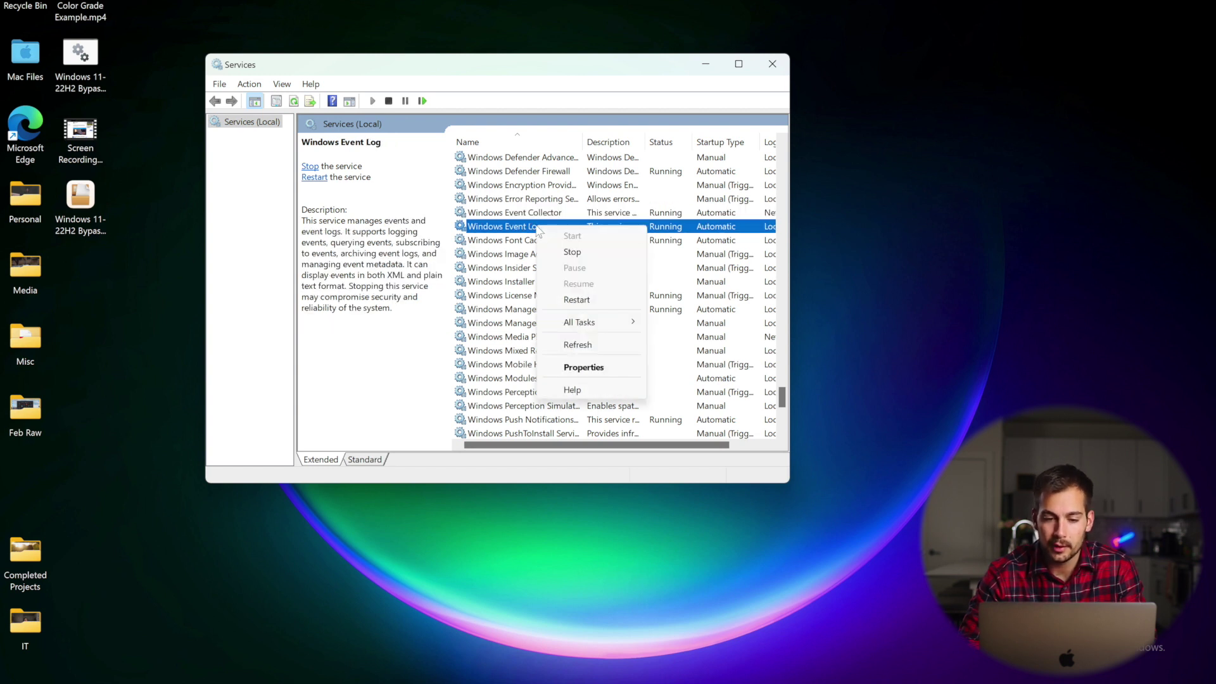
click(583, 367)
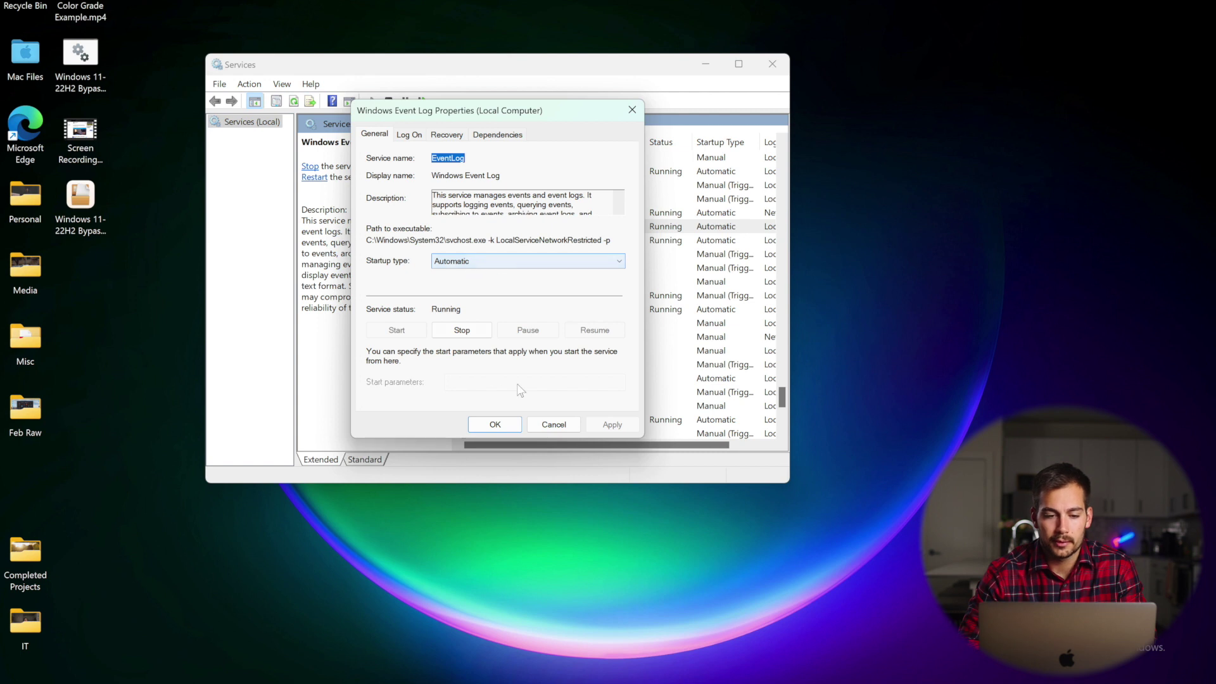
click(495, 425)
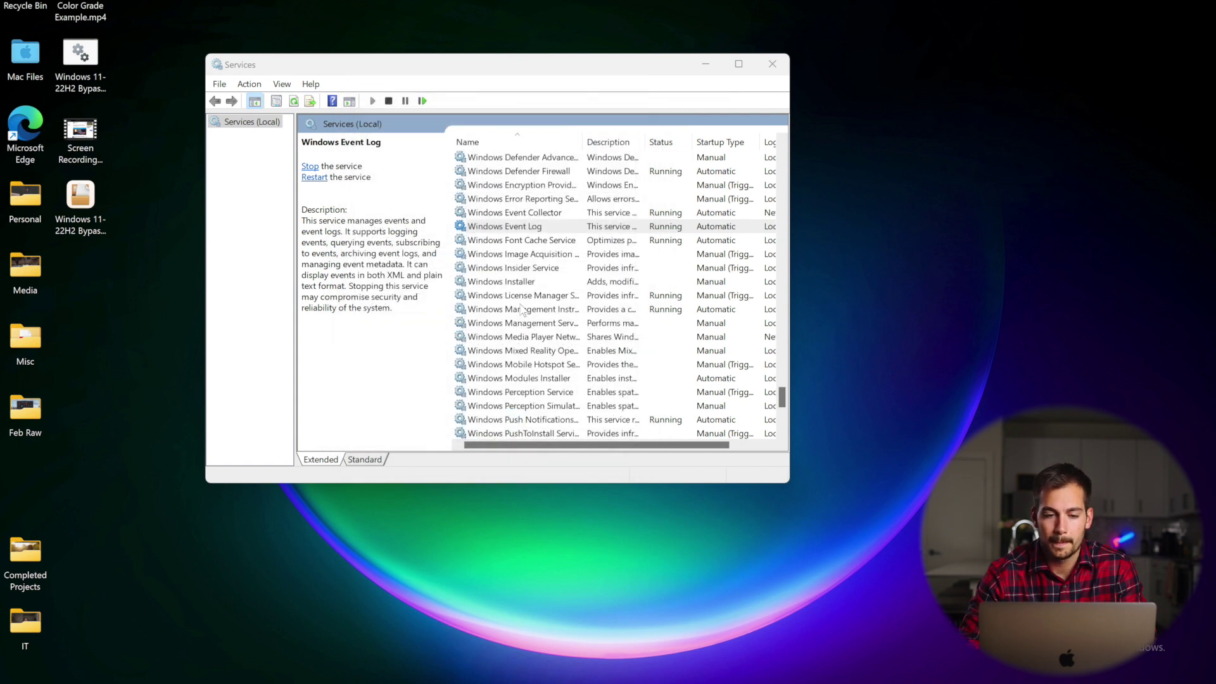
- Set Windows Update to Automatic startup, start it, apply, and close Services
scroll(520, 309, down, 4)
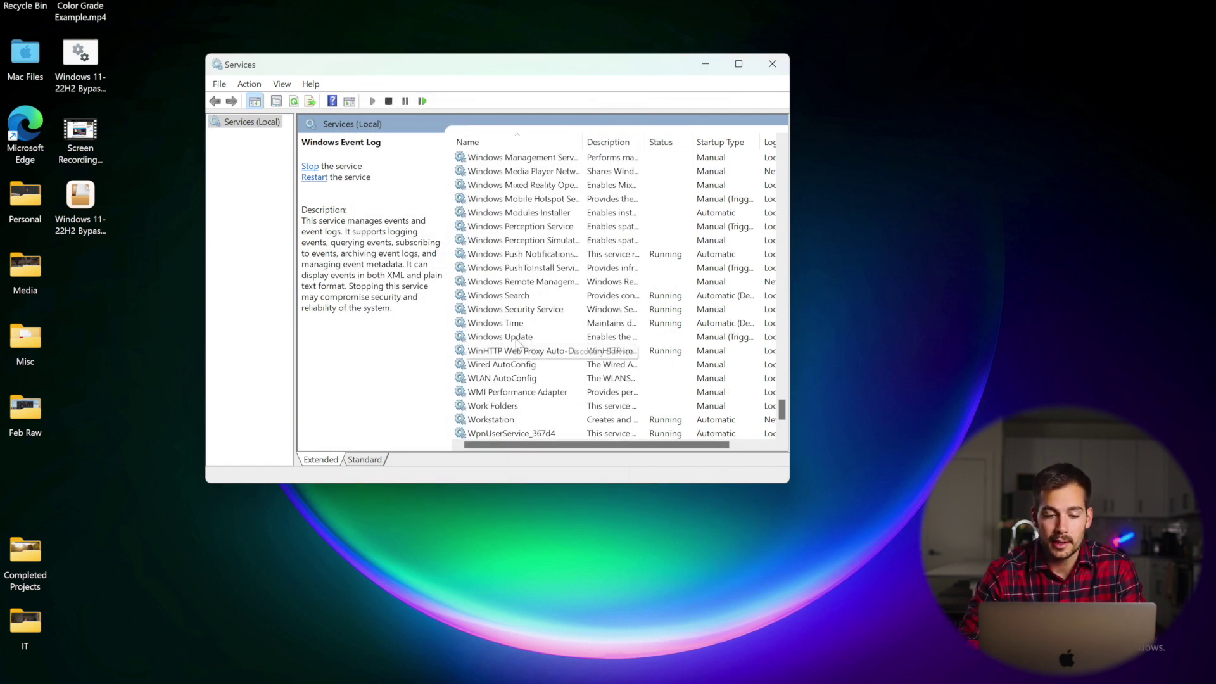
click(517, 338)
right_click(516, 338)
click(573, 481)
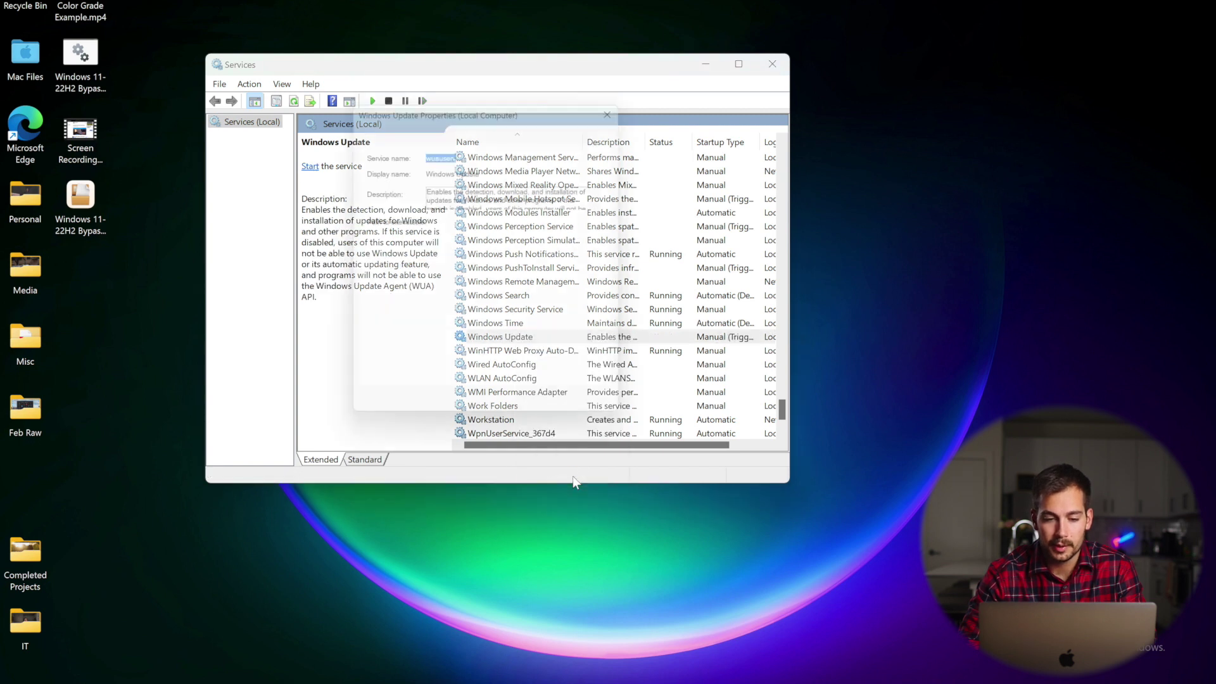
click(469, 261)
click(469, 280)
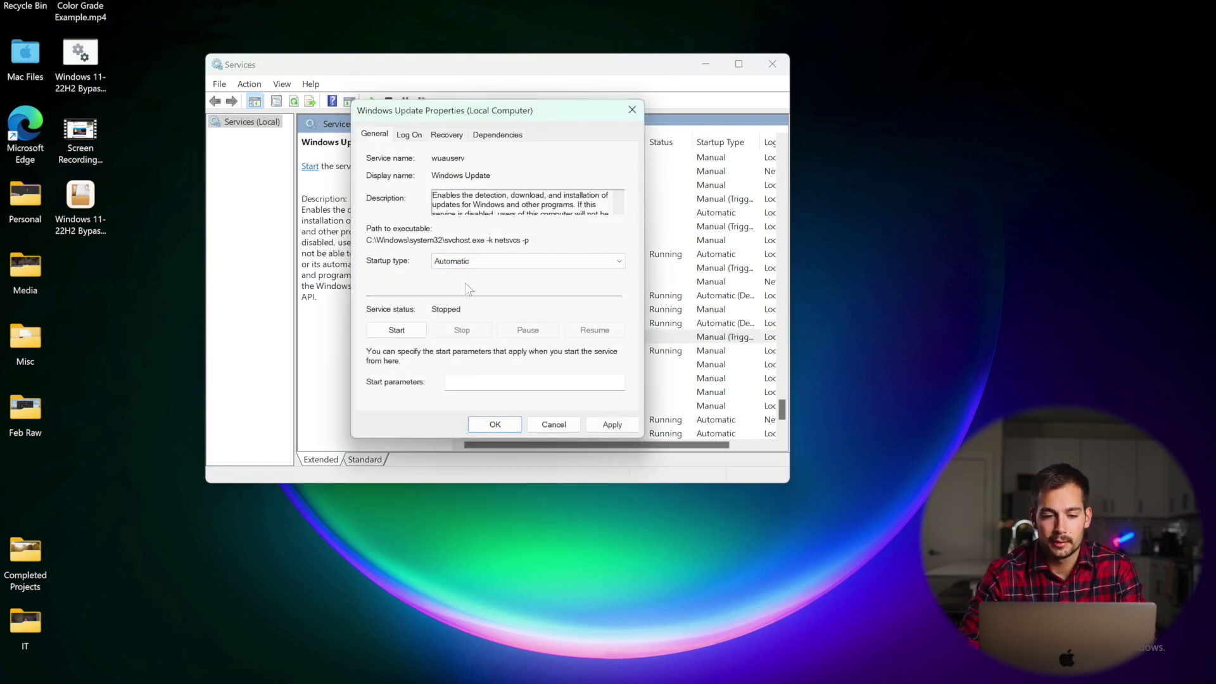
click(396, 330)
click(612, 425)
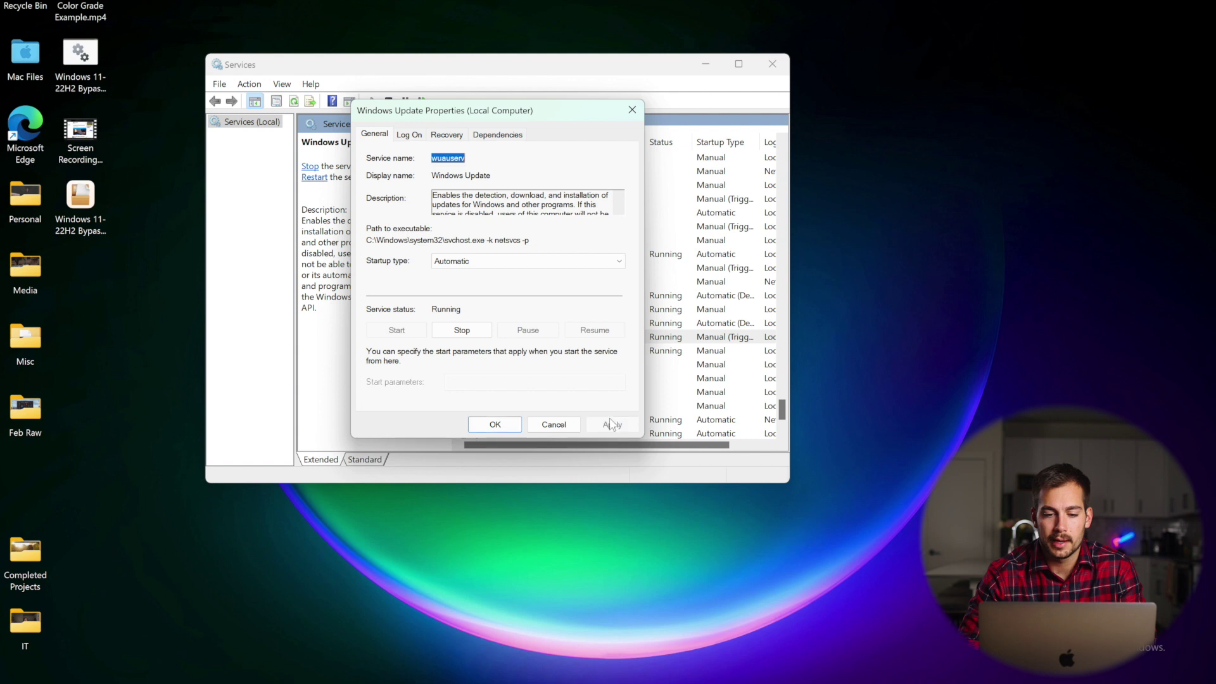
click(493, 424)
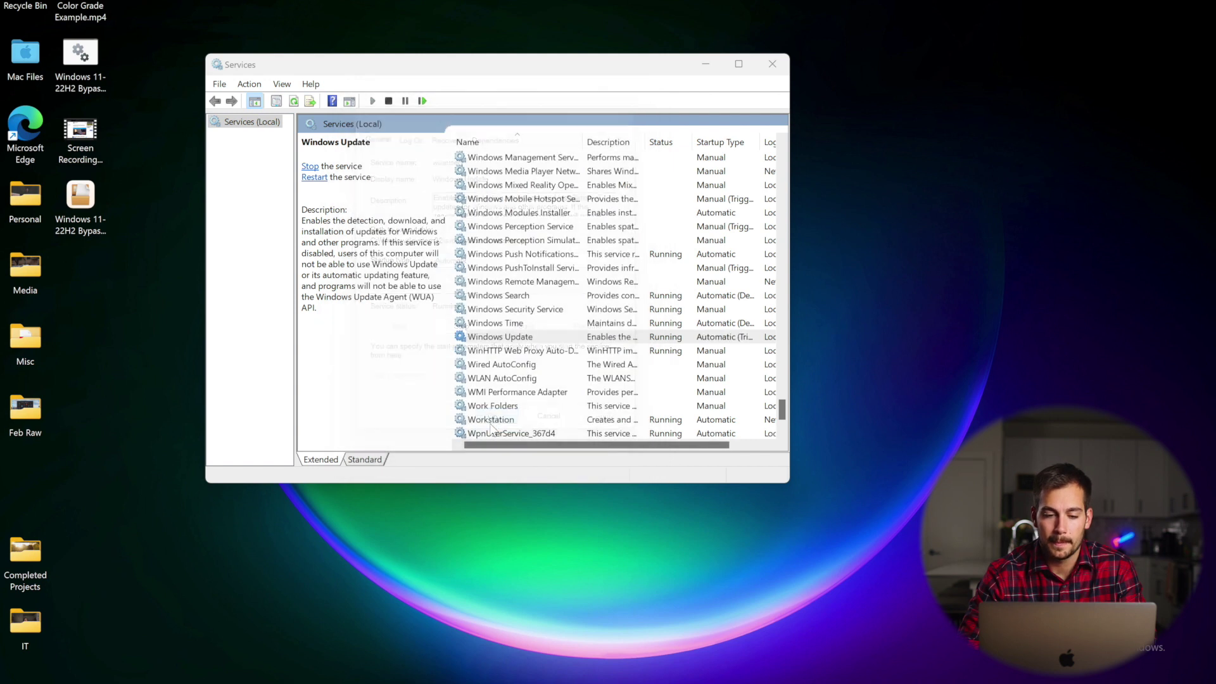
click(773, 64)
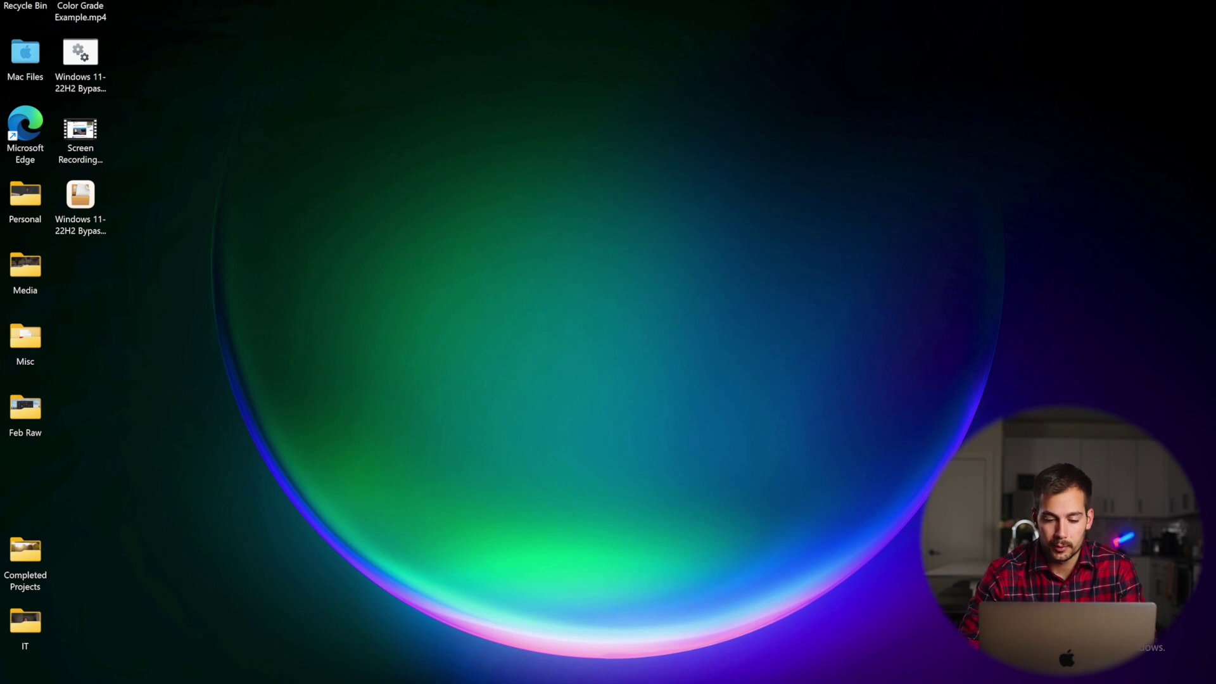
- In File Explorer, navigate to C:\Windows\SoftwareDistribution
key(super+e)
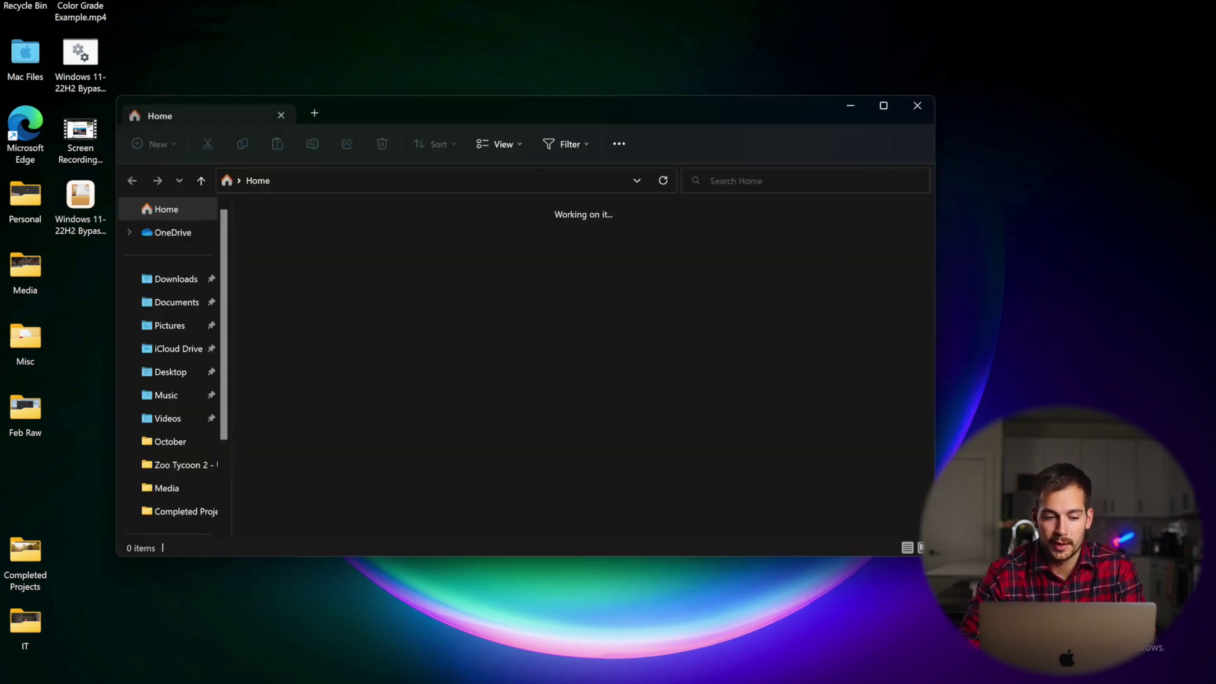
scroll(181, 464, down, 1)
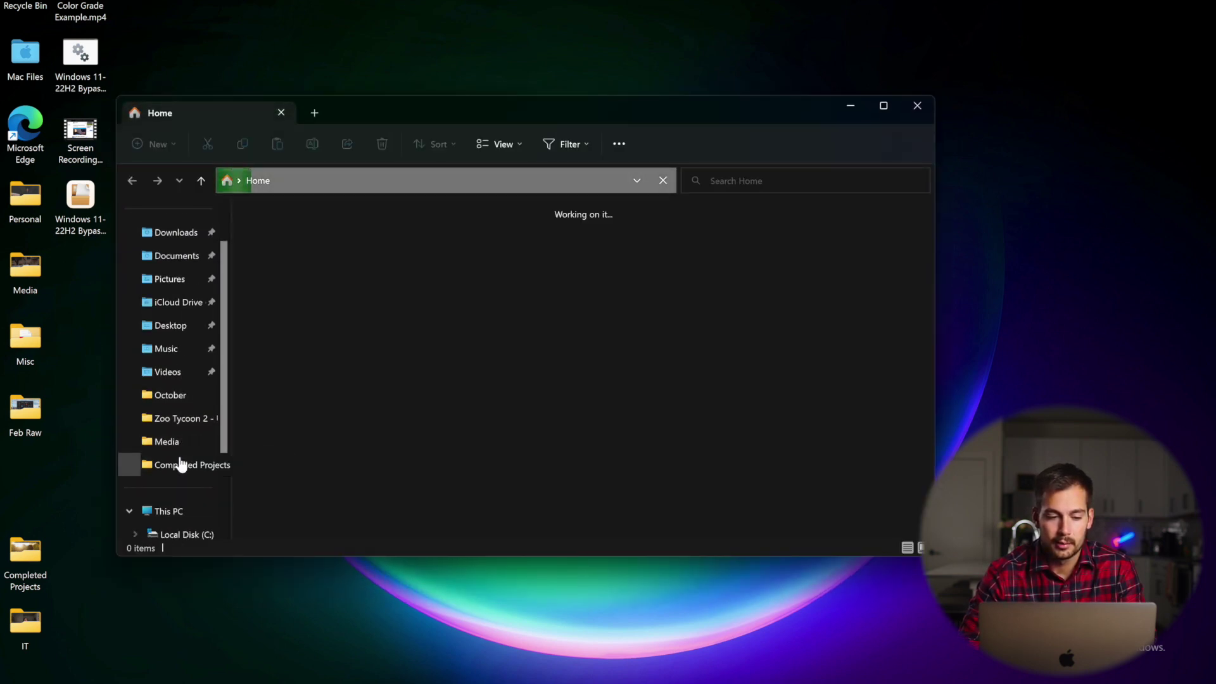
click(195, 536)
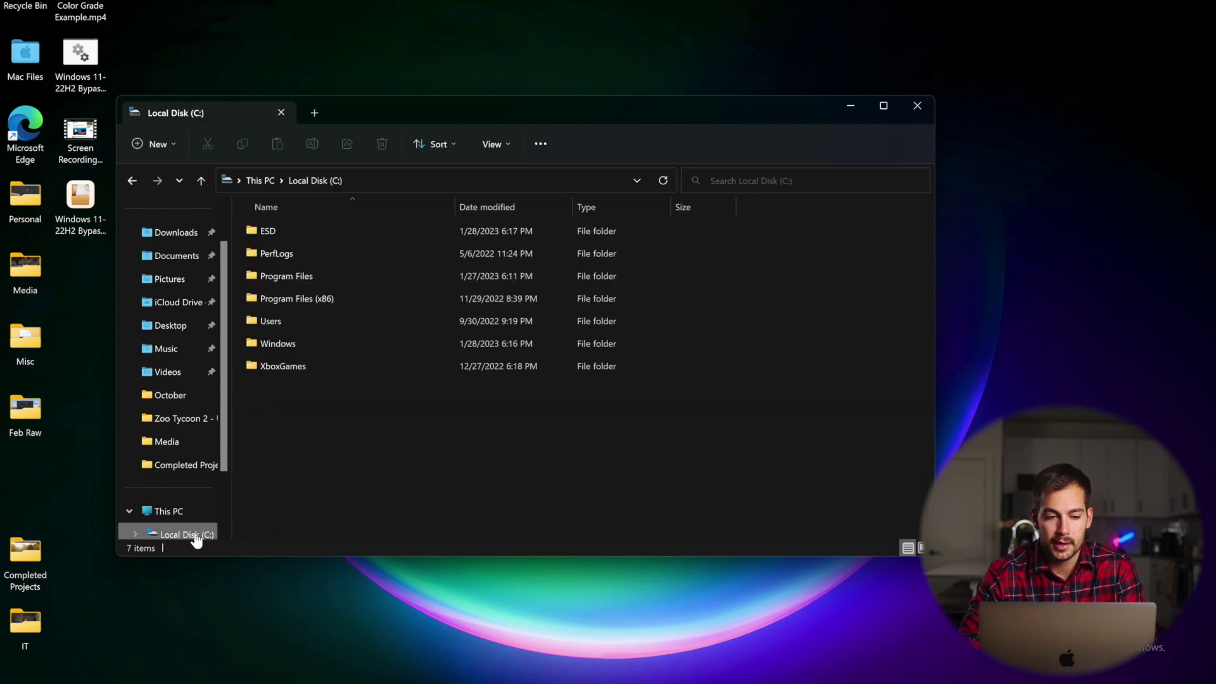
double_click(276, 340)
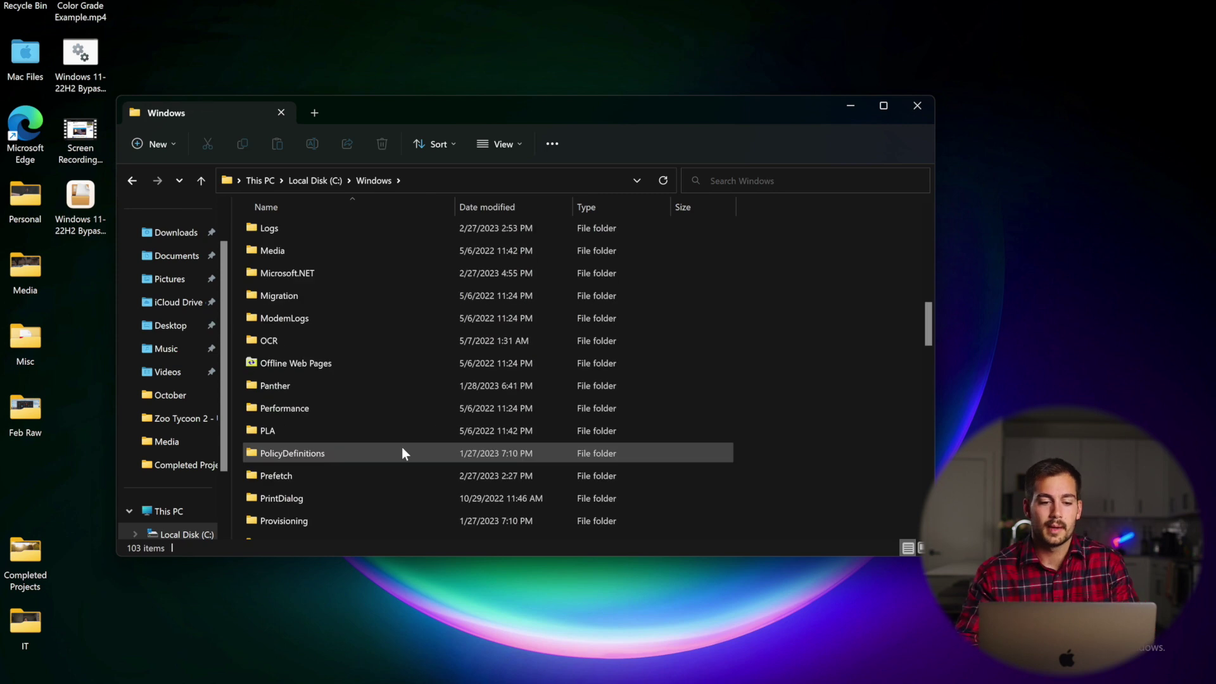
scroll(403, 451, down, 3)
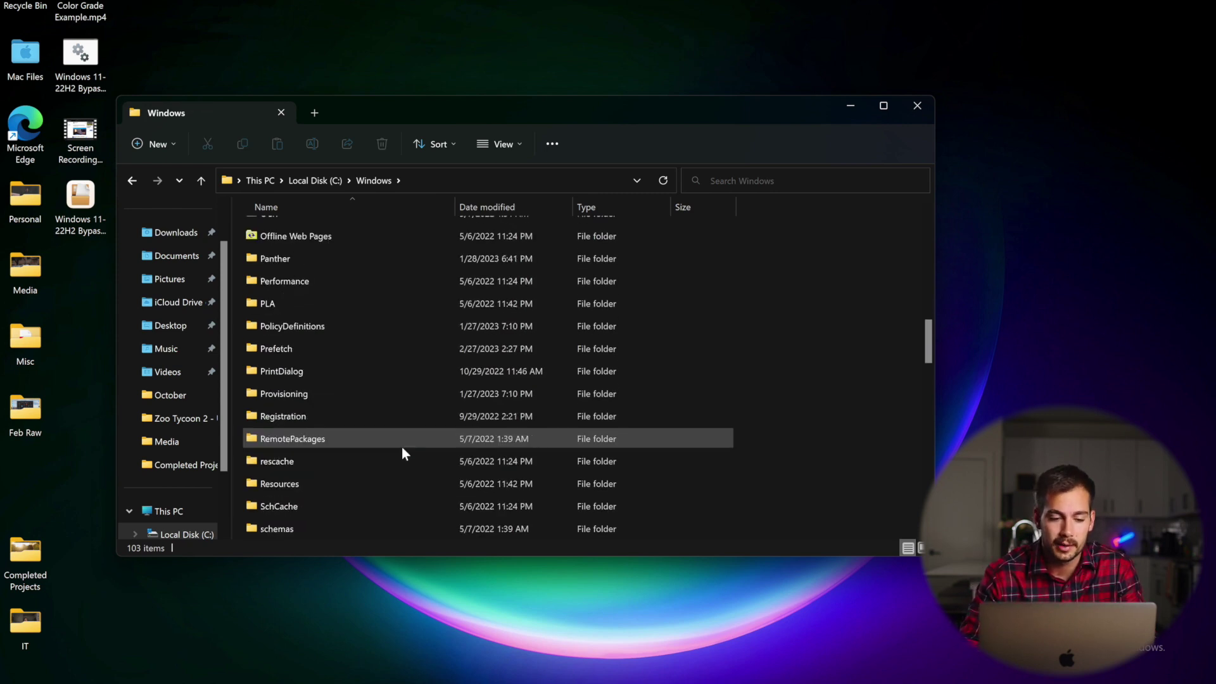
scroll(403, 451, down, 7)
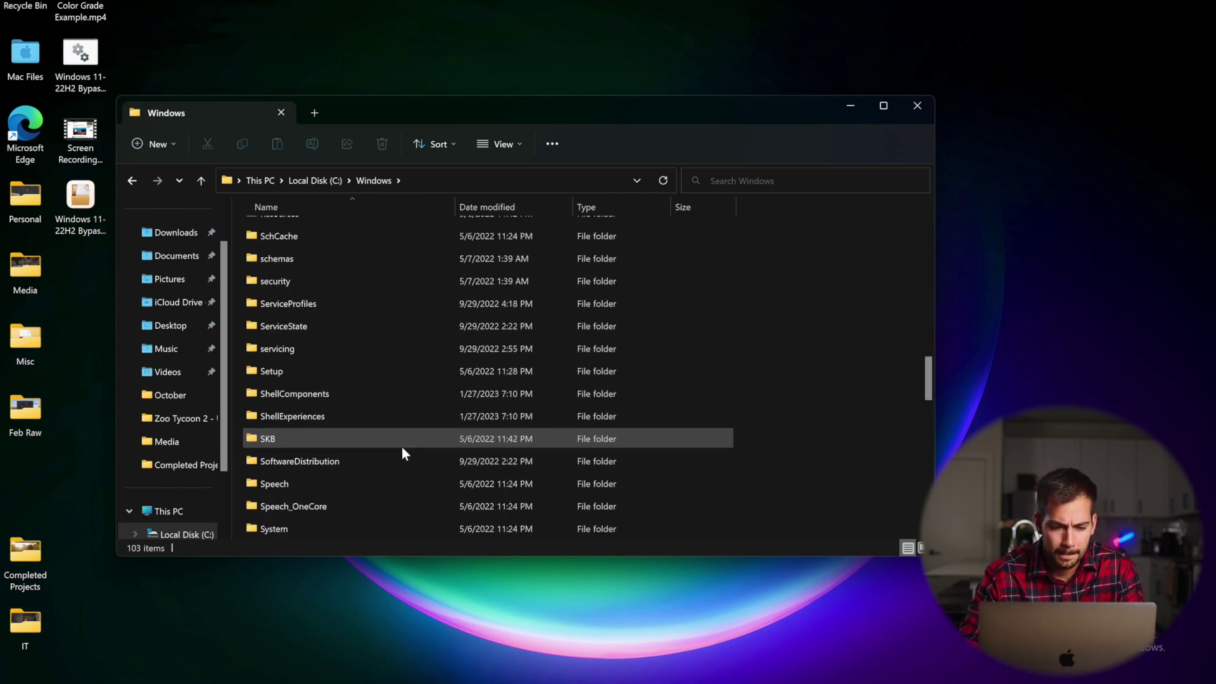
scroll(401, 447, up, 1)
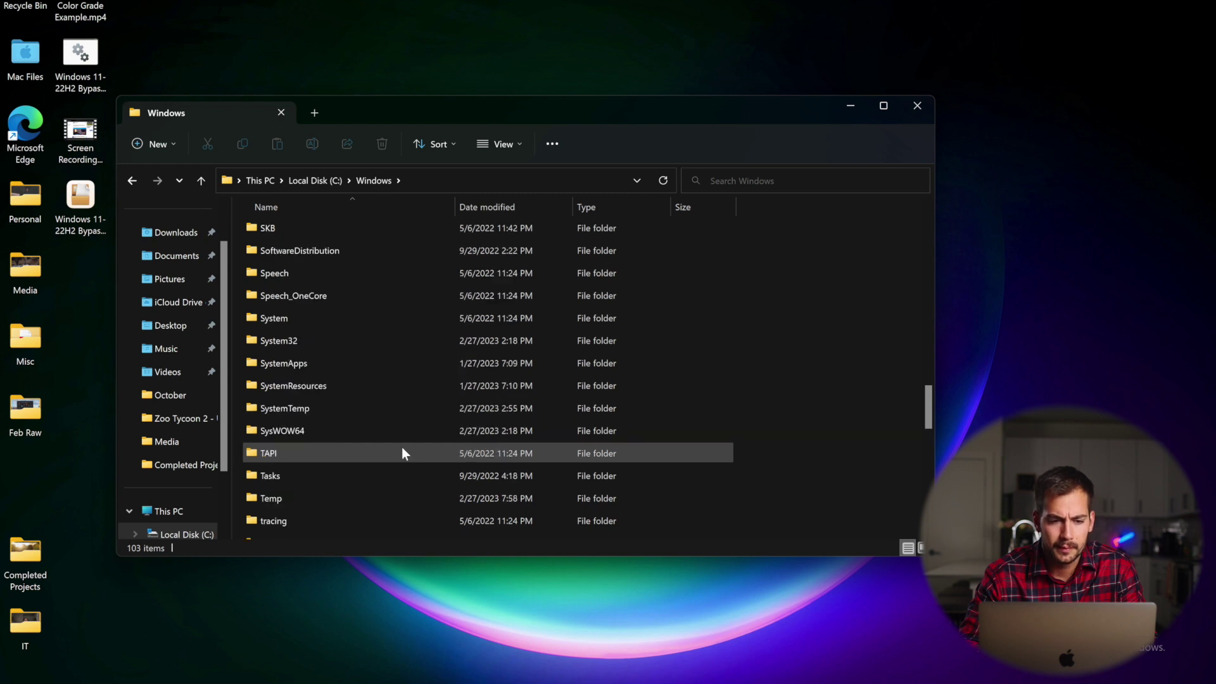
click(326, 252)
double_click(326, 252)
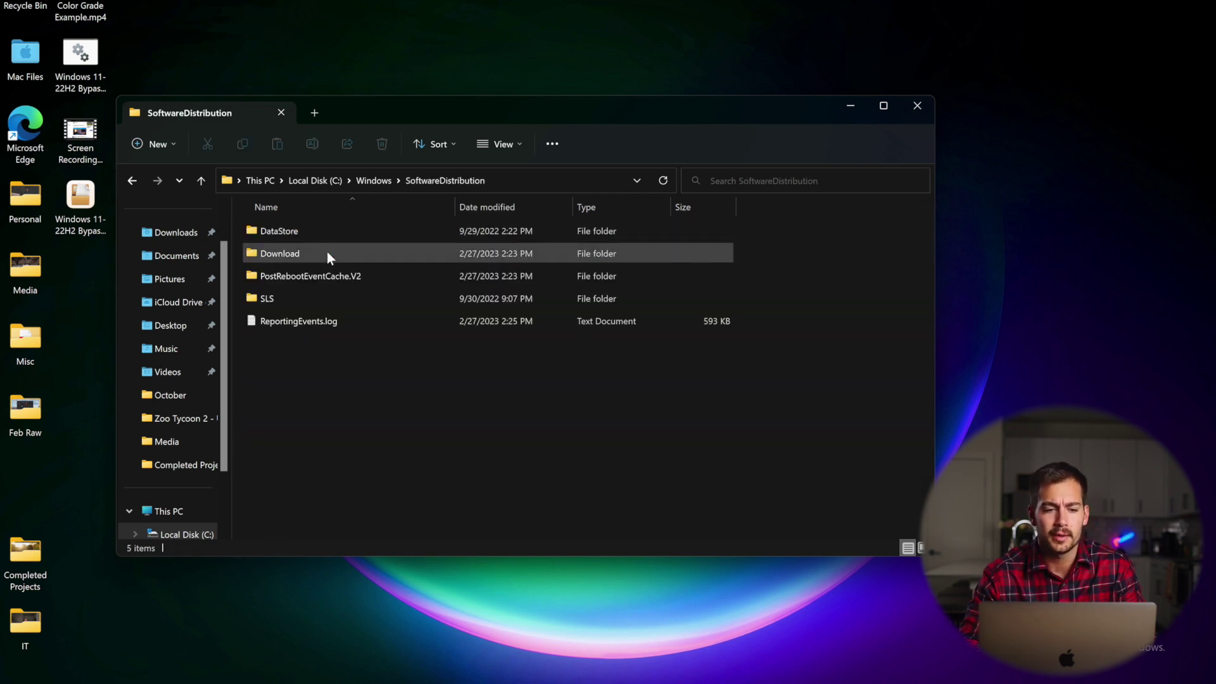
- Delete everything in SoftwareDistribution, skipping the in-use DataStore folder
key(ctrl+a)
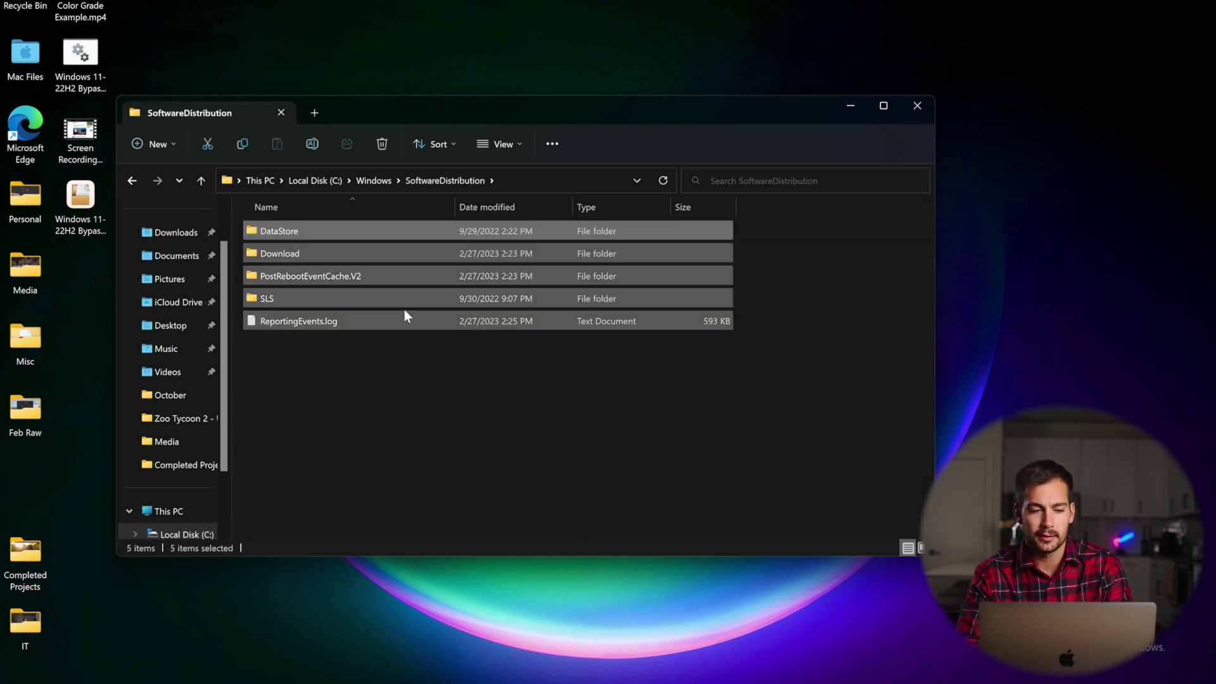
right_click(385, 257)
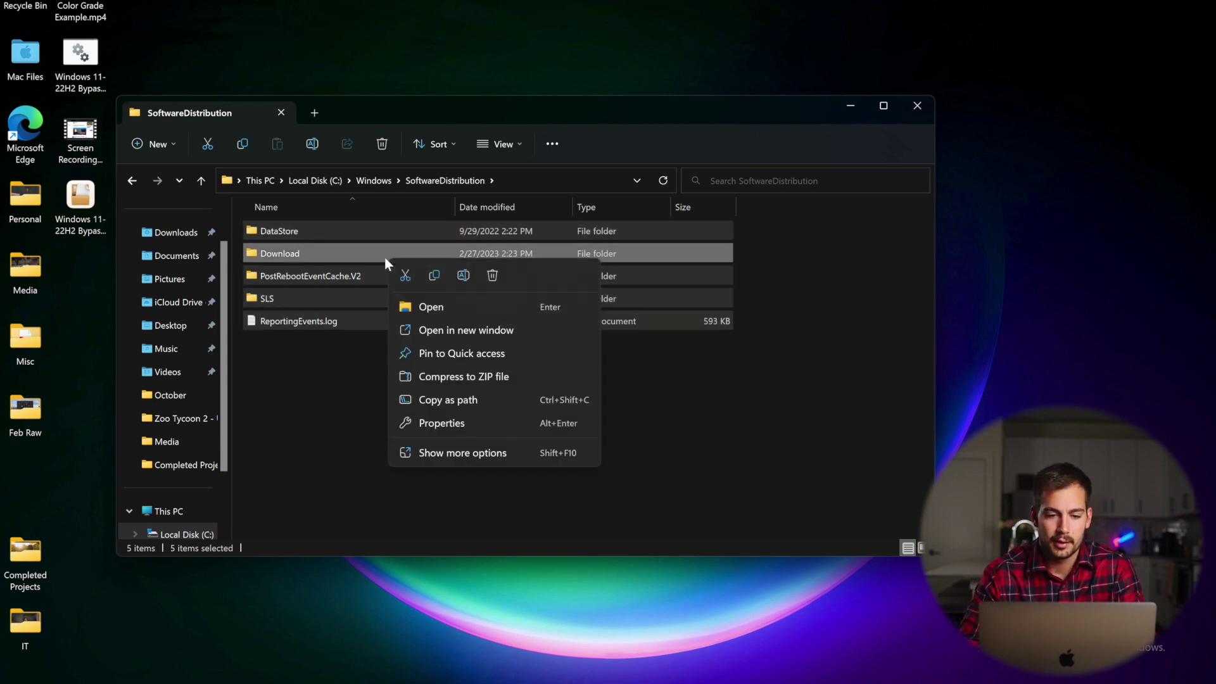
click(493, 274)
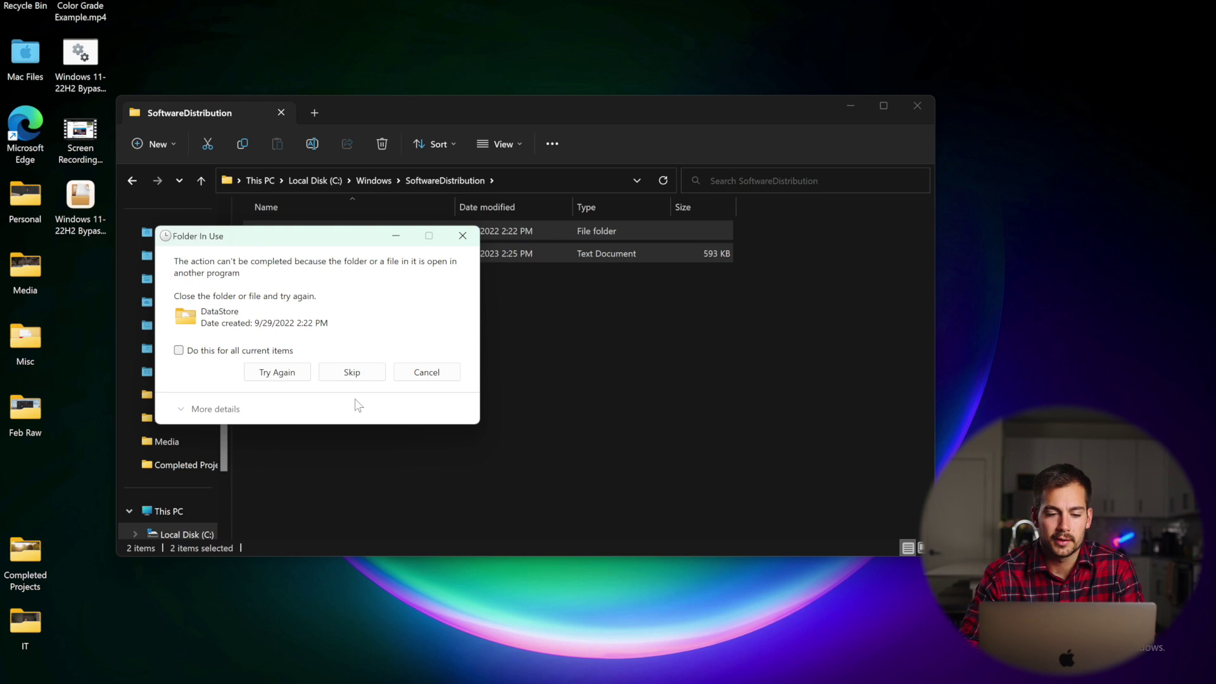
click(359, 369)
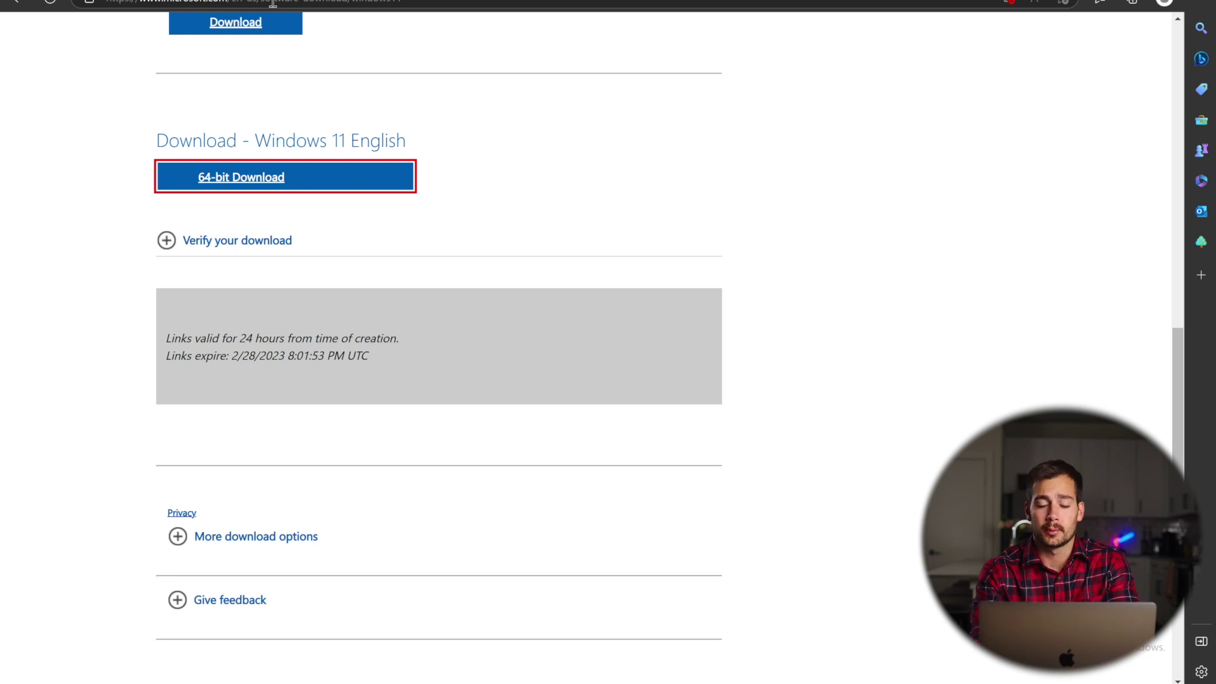
- Go to aka.ms/downloadwindows10 and download the Windows 10 media creation tool
double_click(273, 3)
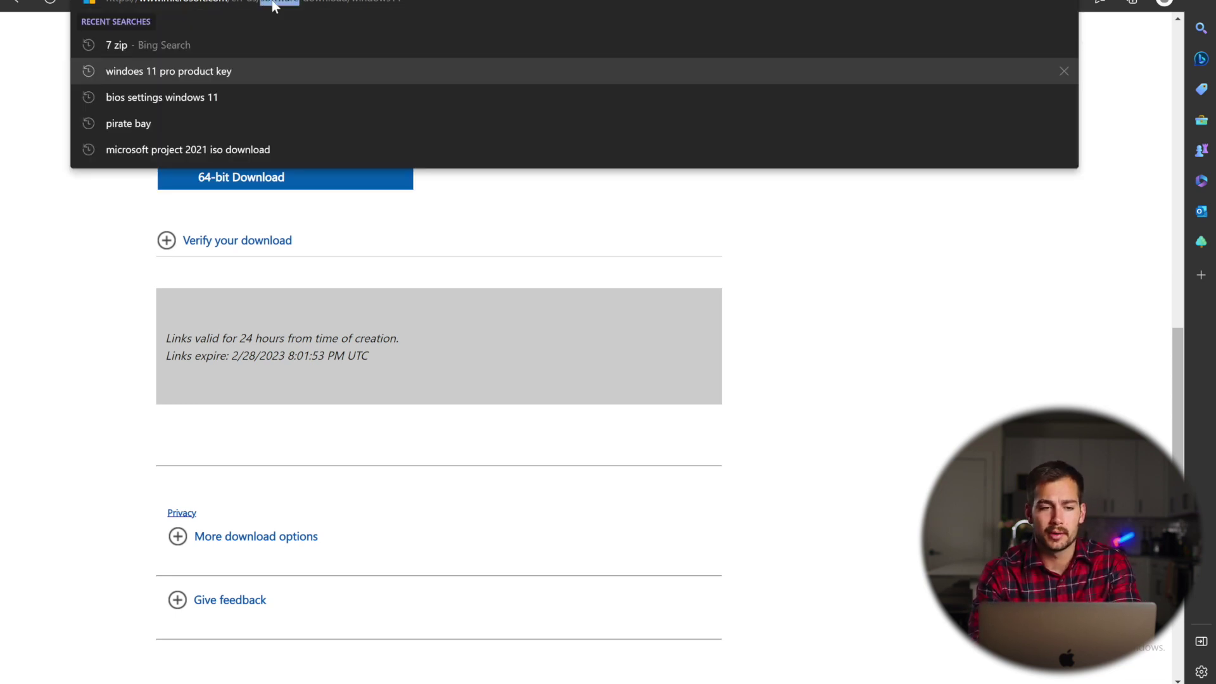
key(ctrl+a)
text(aka.m)
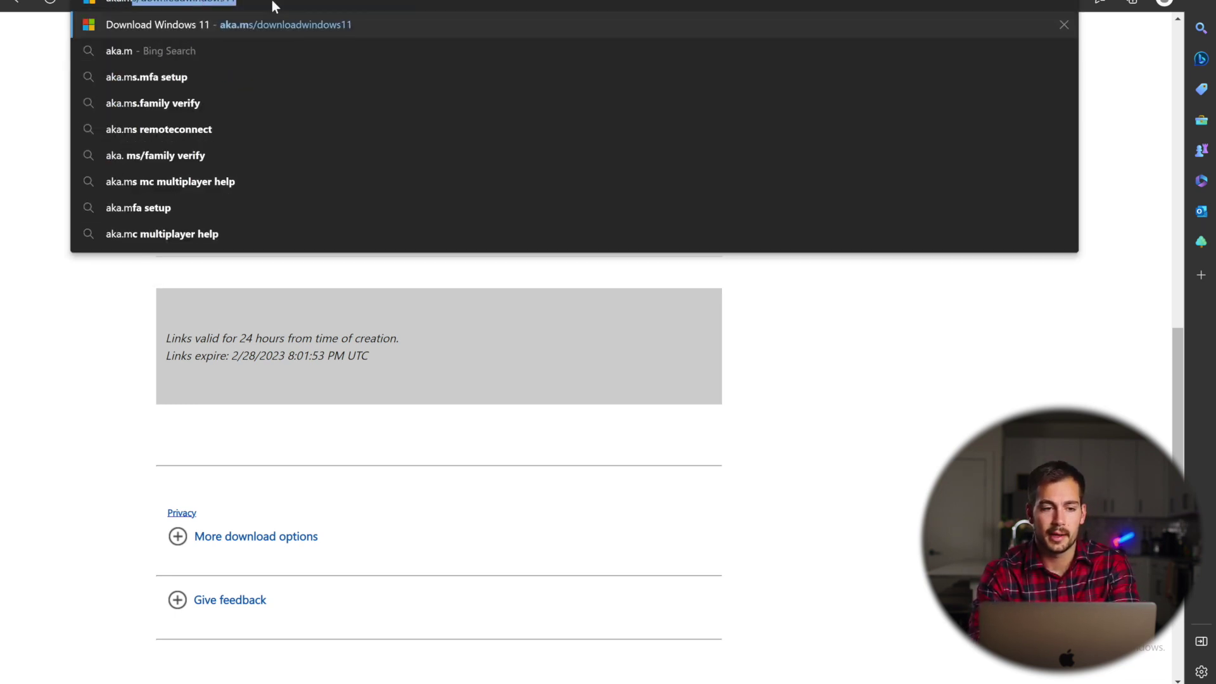
text(s/downl)
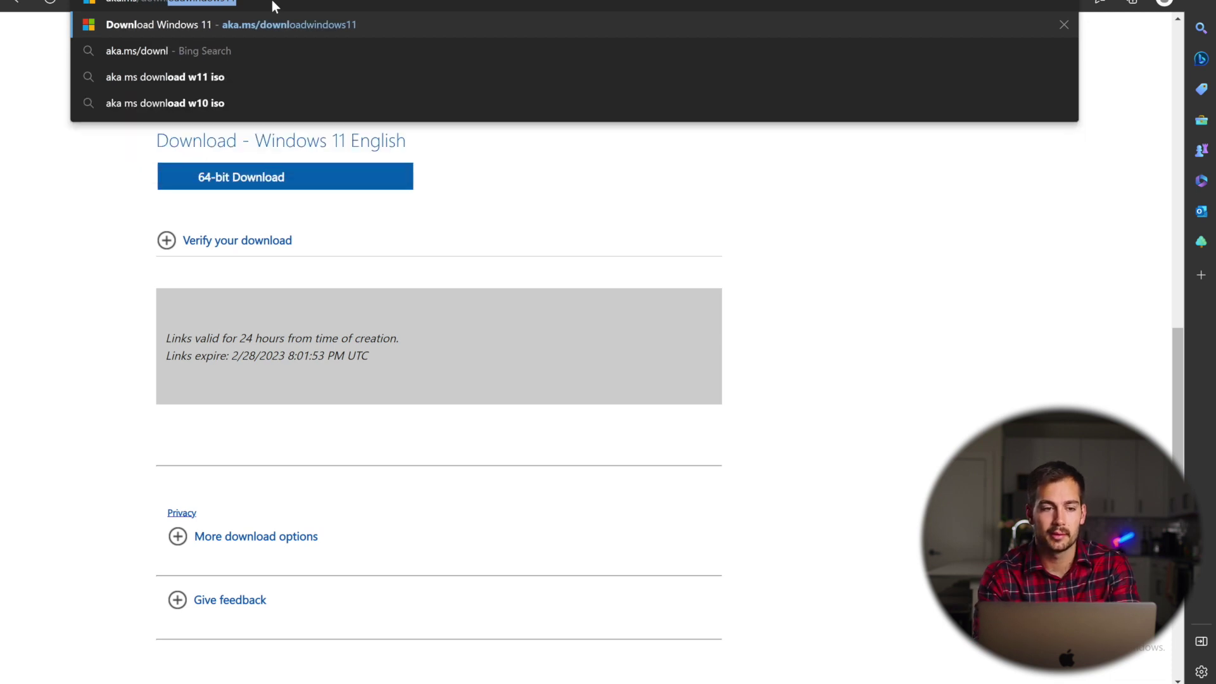
text(oadwindows10)
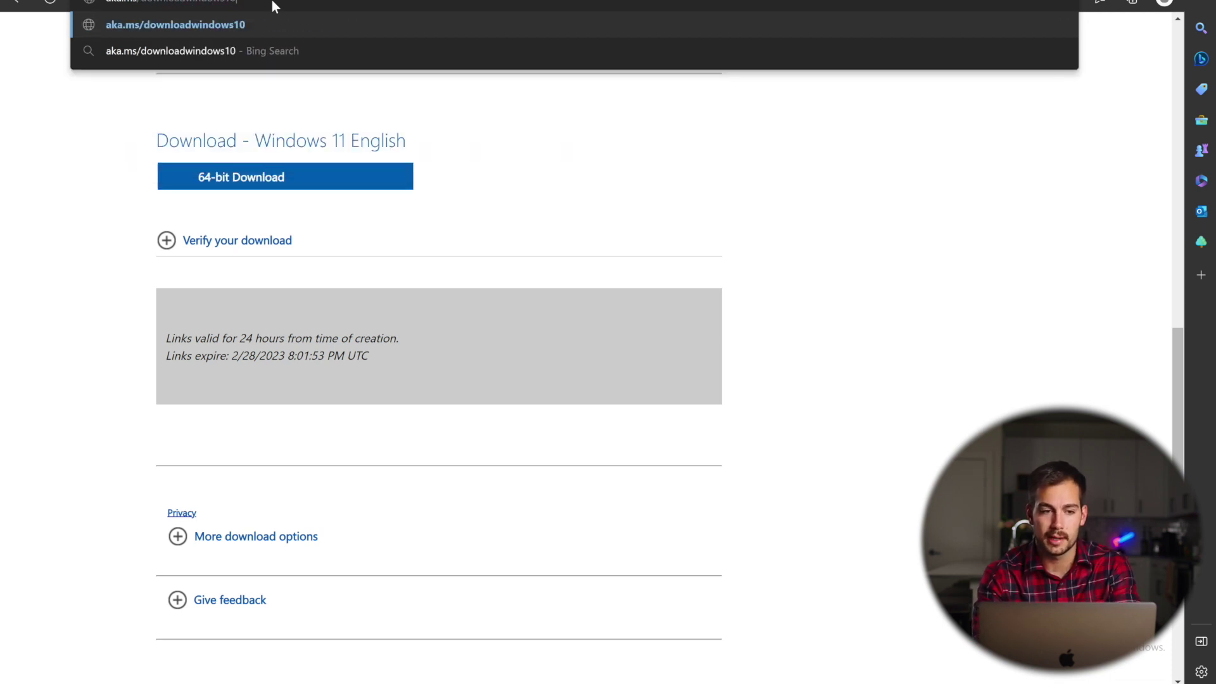
key(Return)
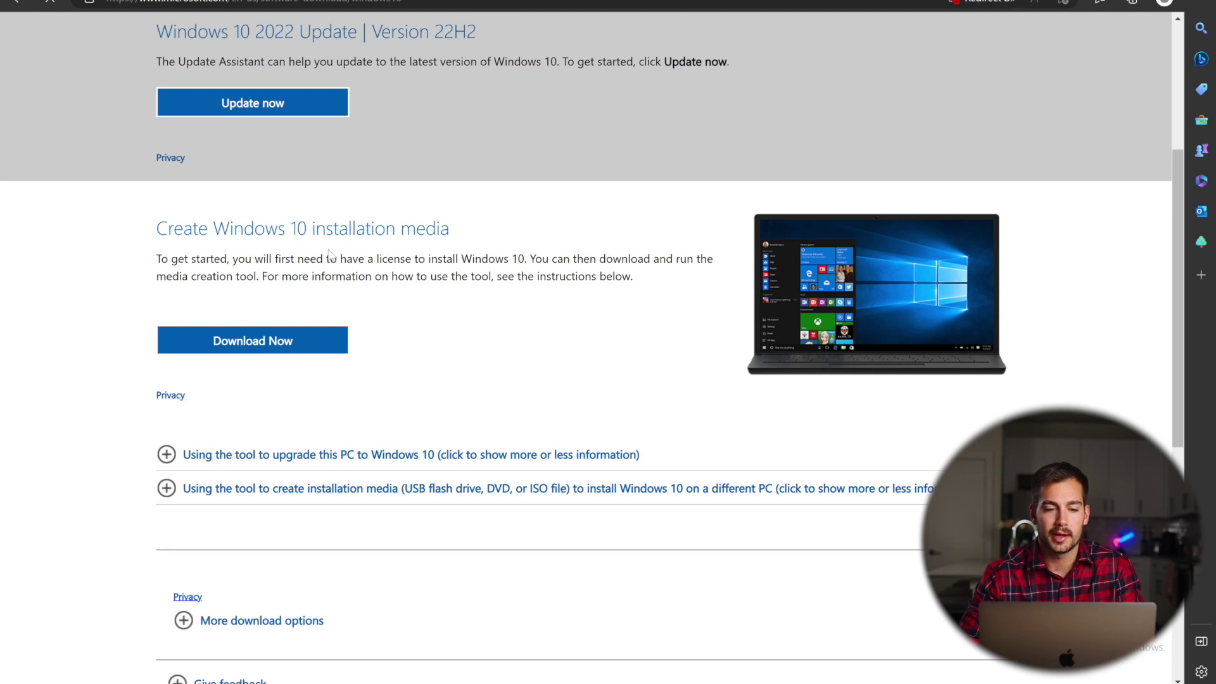
click(264, 341)
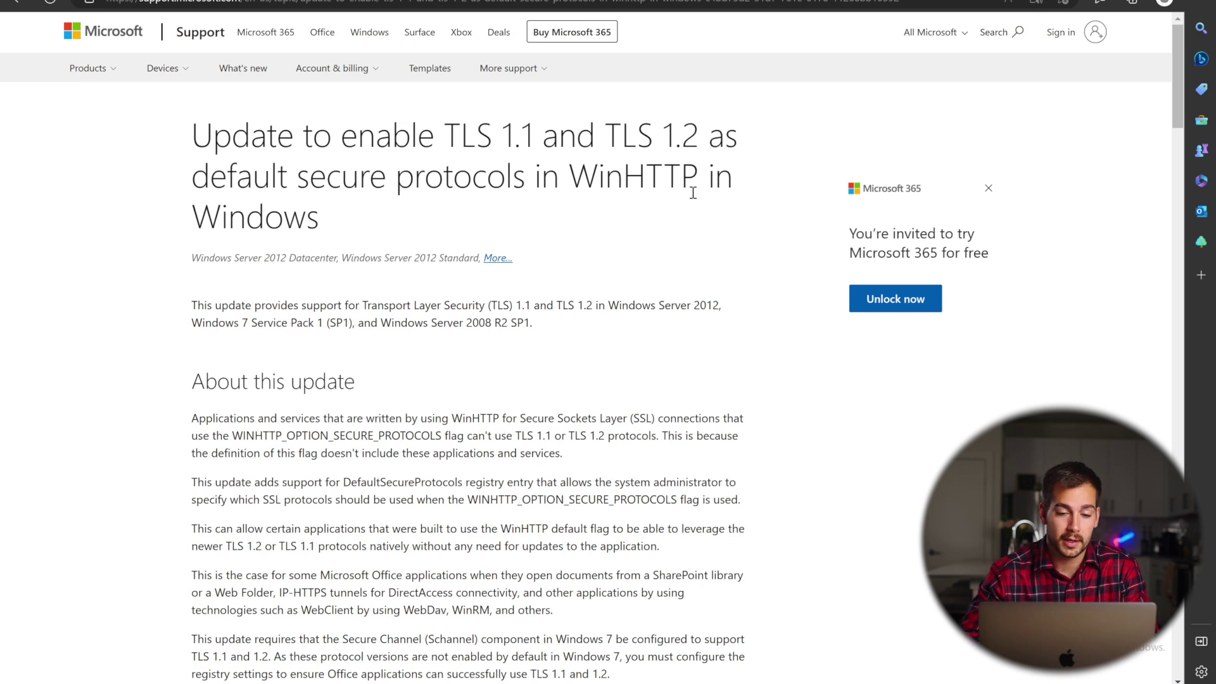
- Scroll the TLS 1.1/1.2 WinHTTP article to the Microsoft Update Catalog link under Method 2
scroll(693, 192, down, 1)
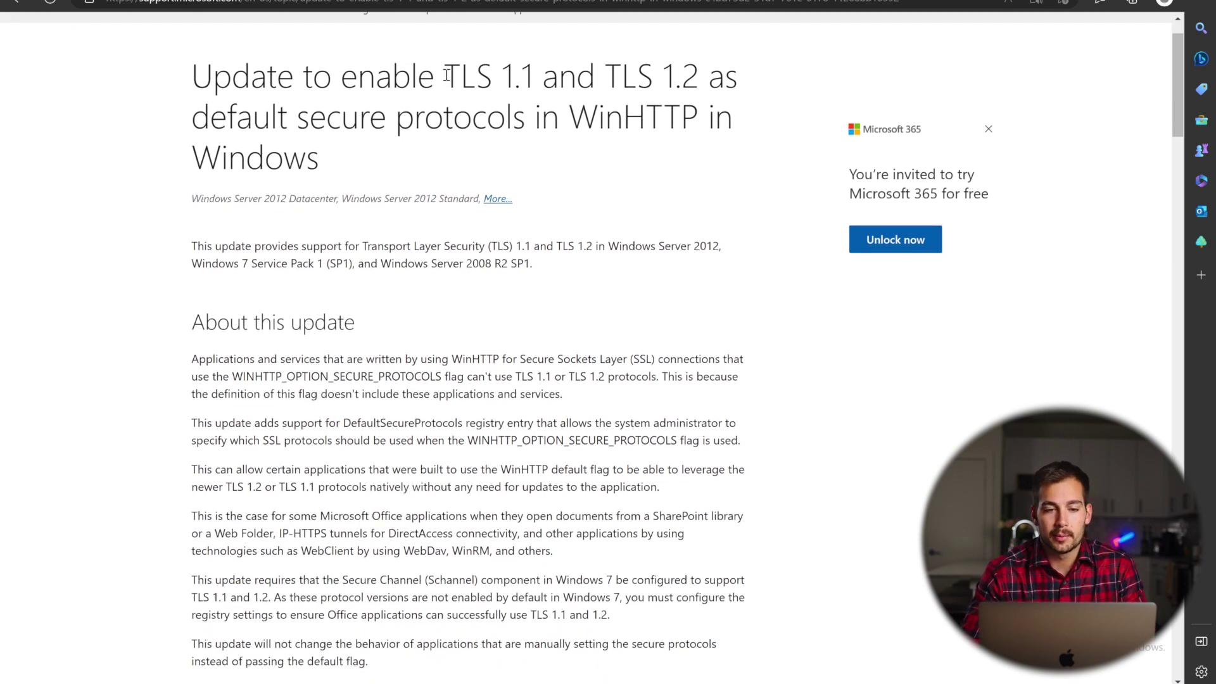
drag(446, 71, 708, 79)
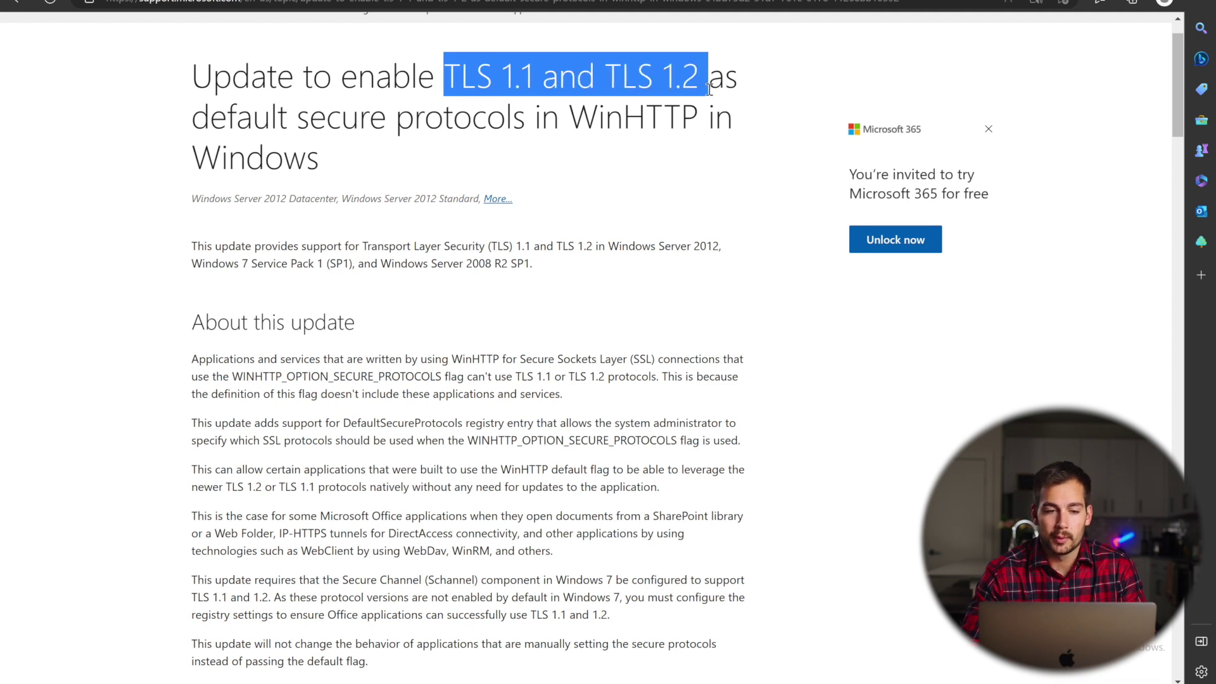
click(614, 112)
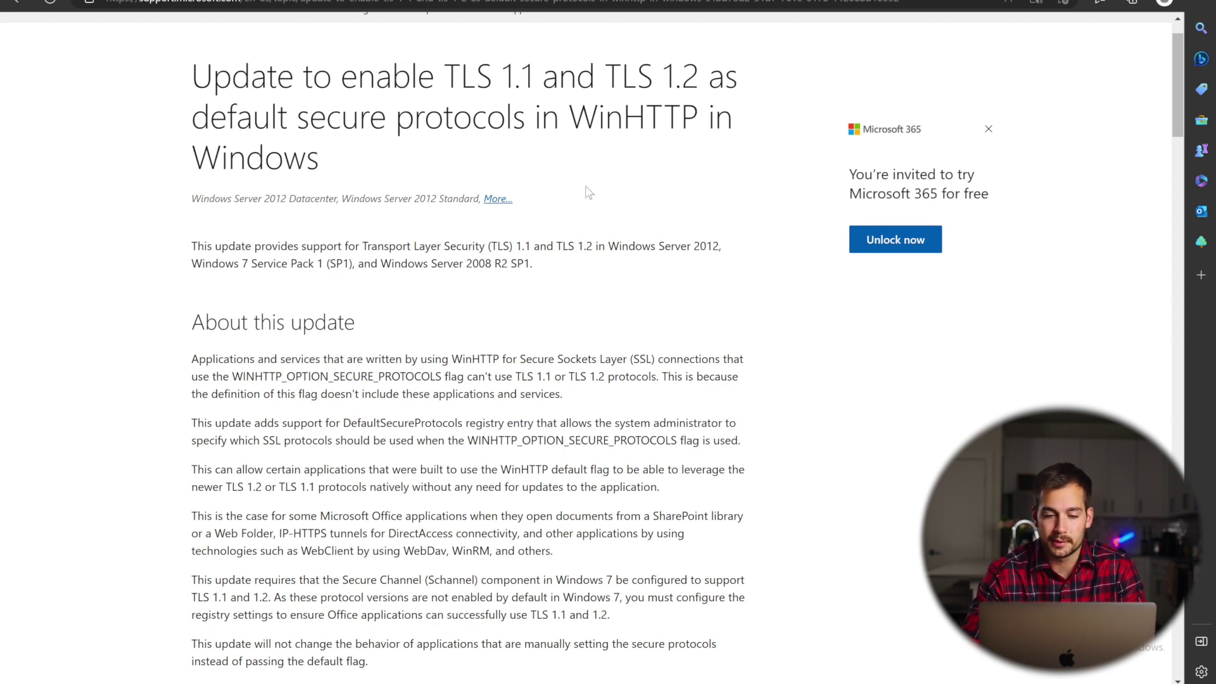
scroll(498, 373, down, 12)
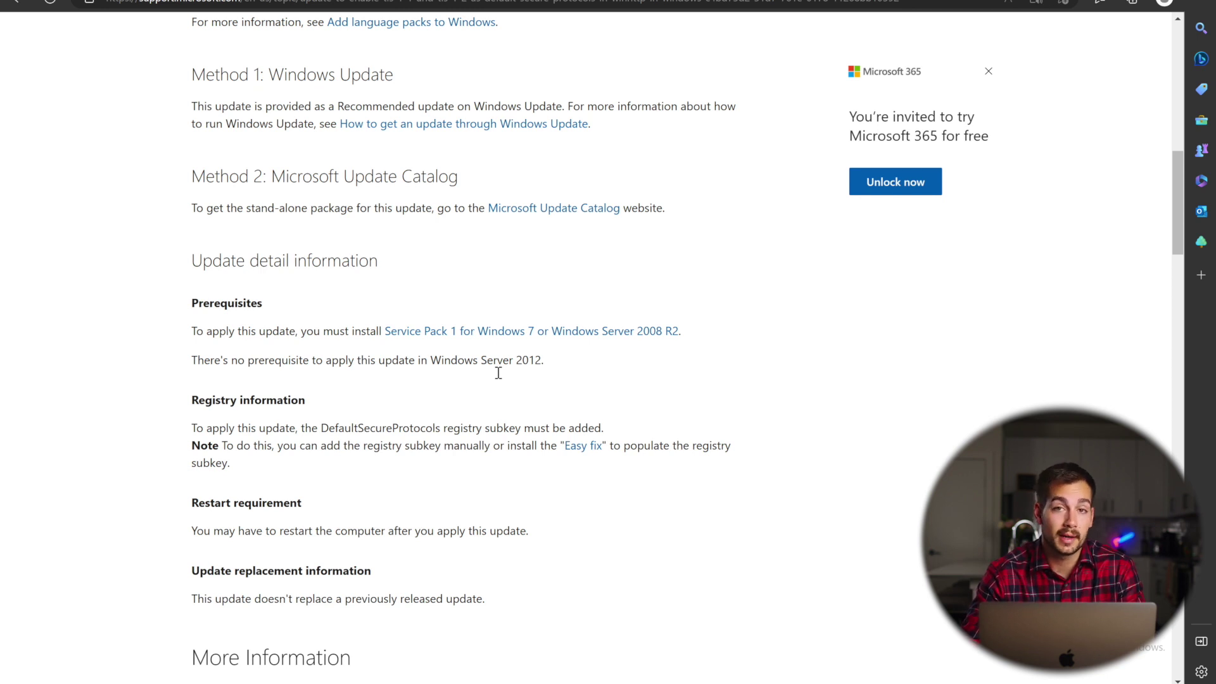
scroll(498, 374, up, 1)
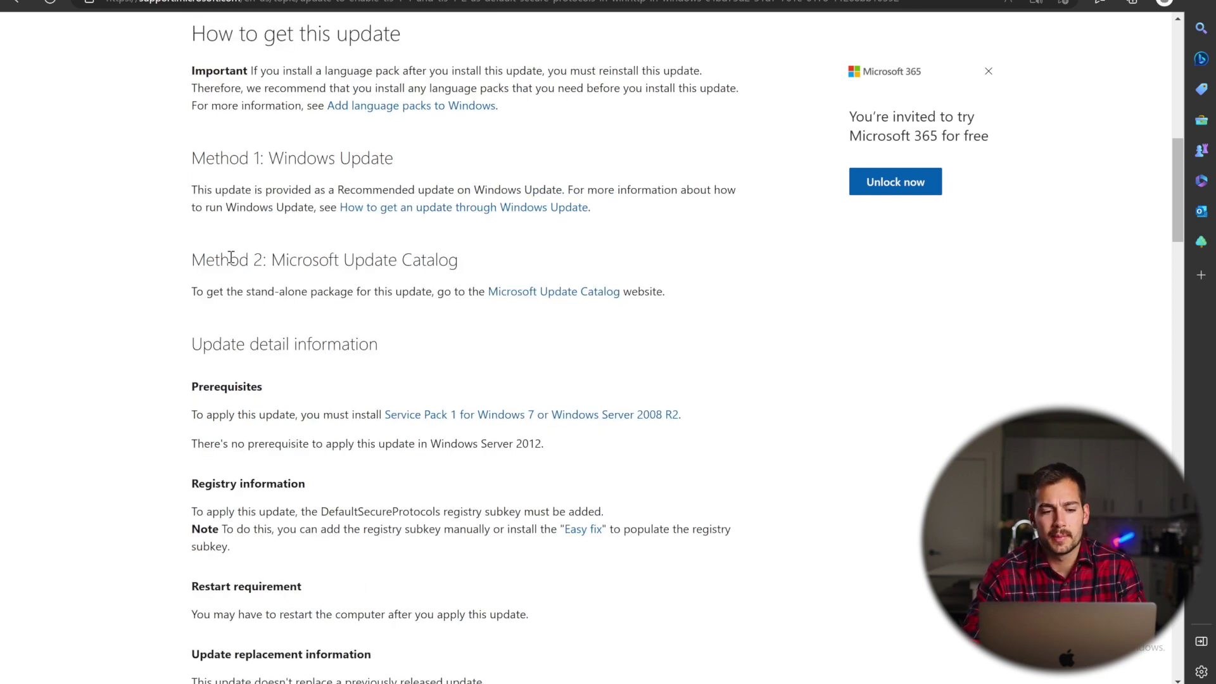
drag(215, 260, 480, 272)
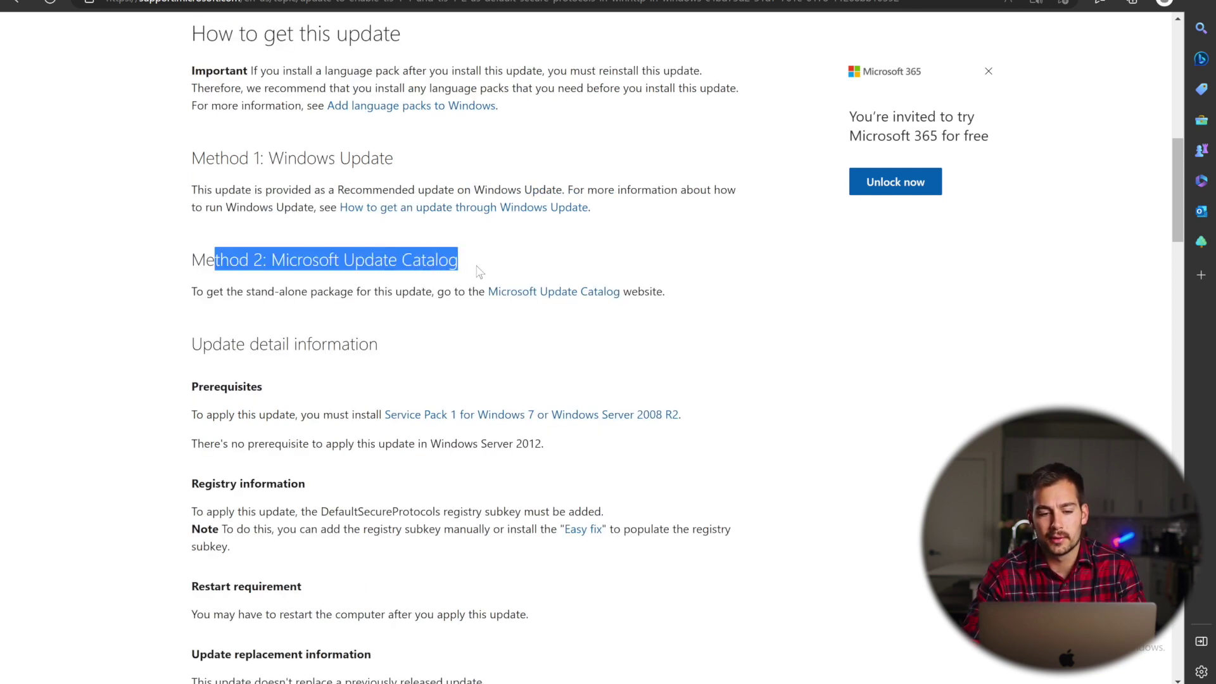
right_click(561, 294)
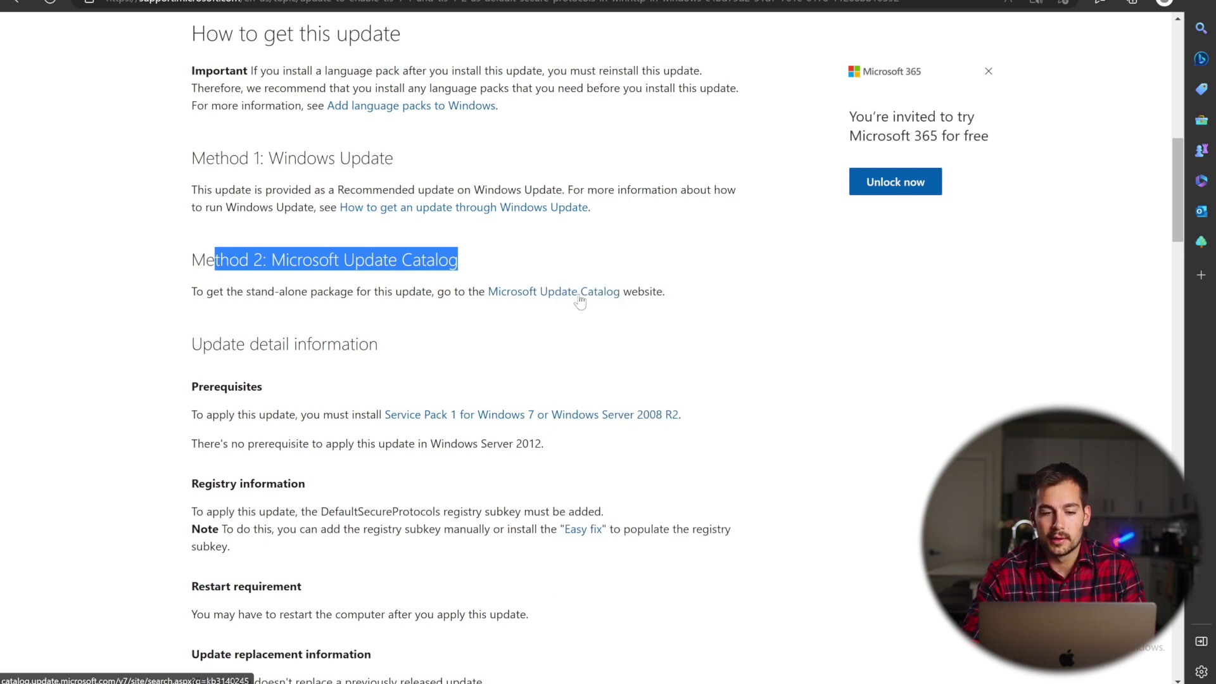
- Open the KB3140245 catalog results and save the Windows 7 x64 .msu link
click(581, 301)
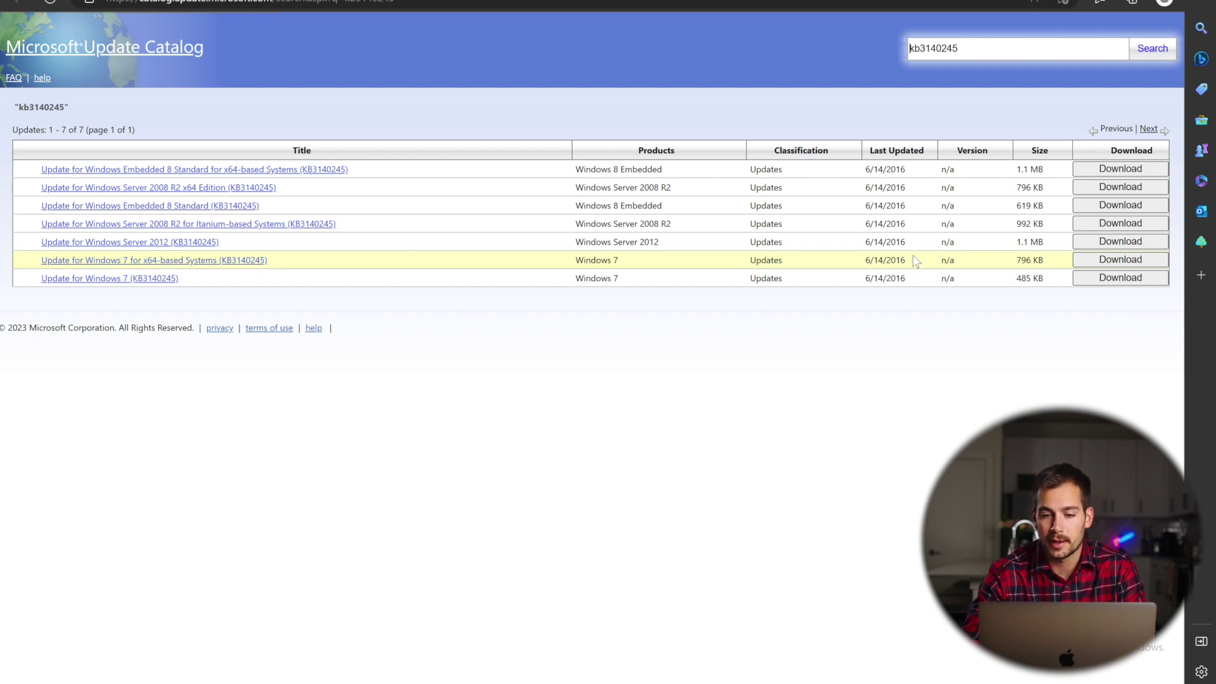
click(1112, 264)
right_click(198, 111)
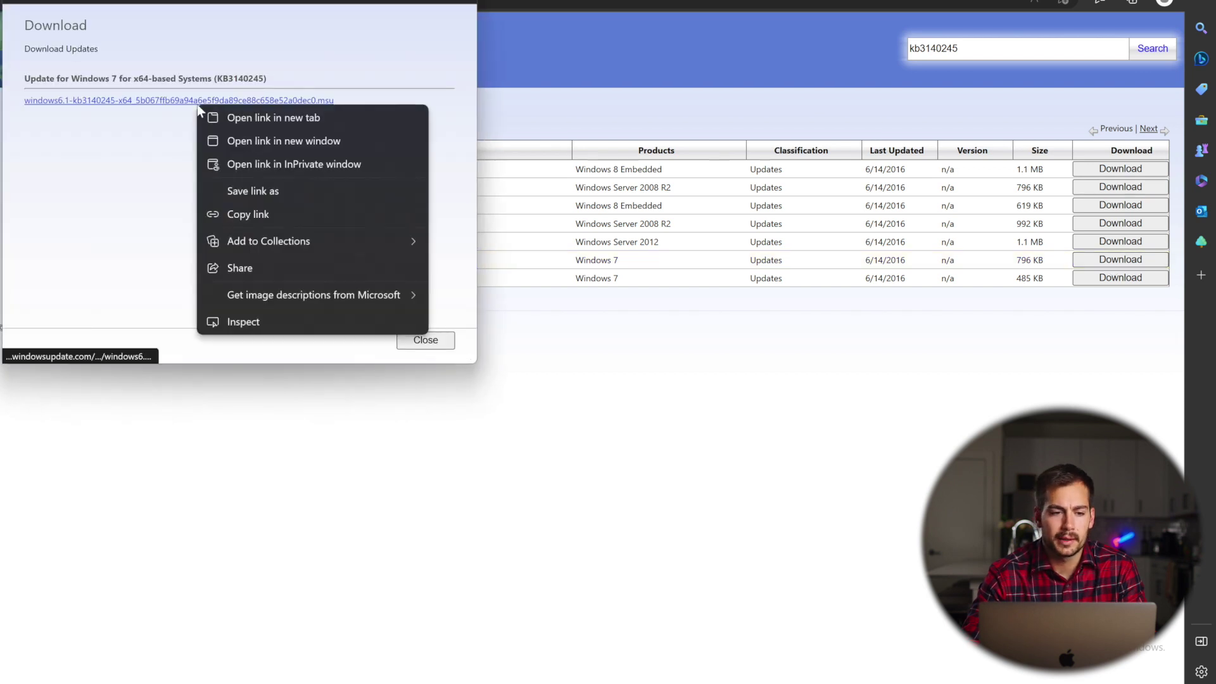
click(265, 191)
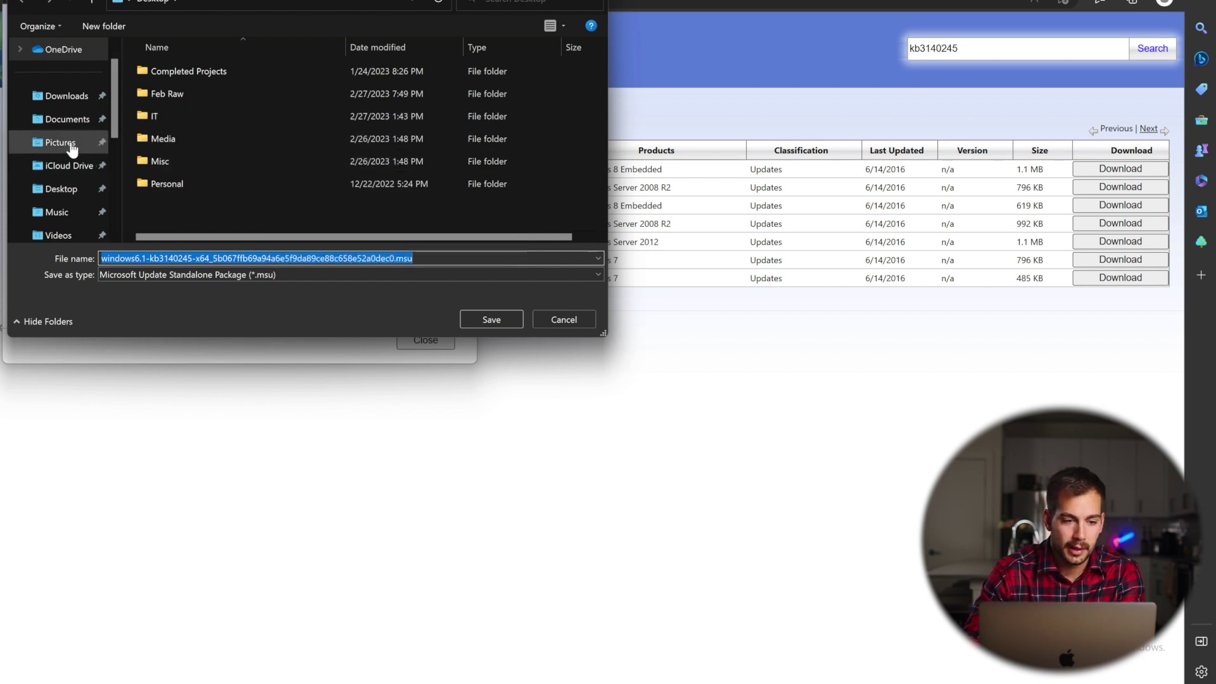
- Save the KB3140245 package to Documents and return to the support article
scroll(71, 148, down, 5)
scroll(70, 152, up, 5)
click(67, 119)
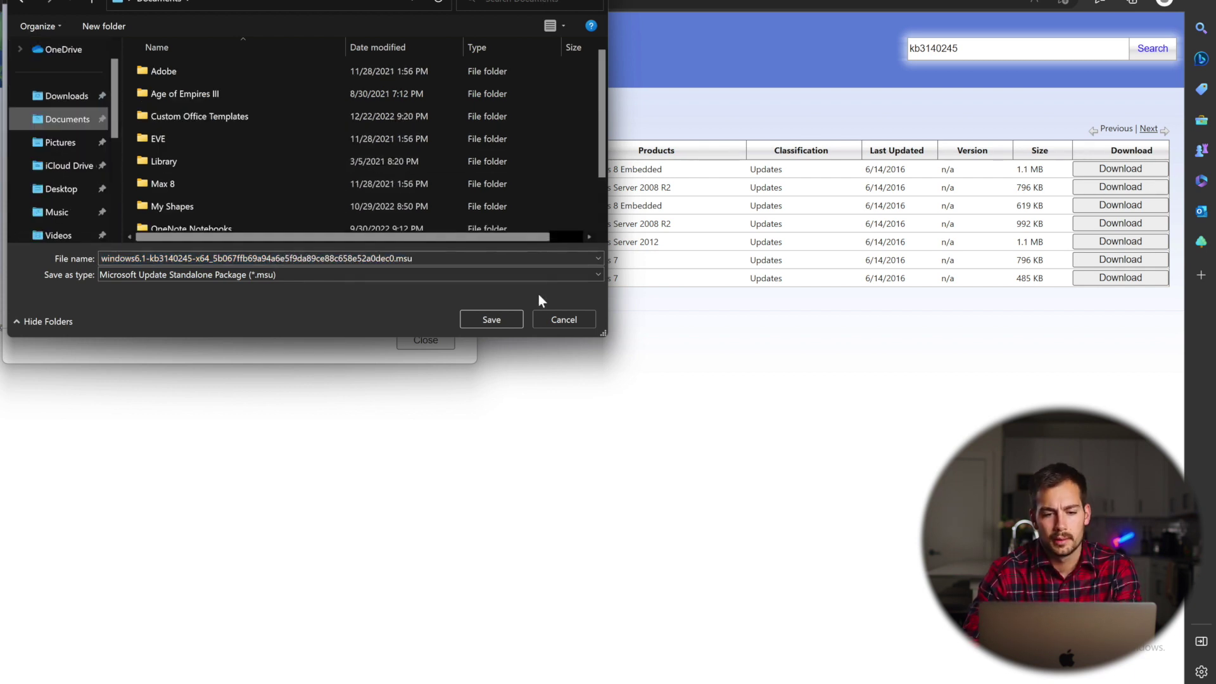
click(490, 315)
click(567, 22)
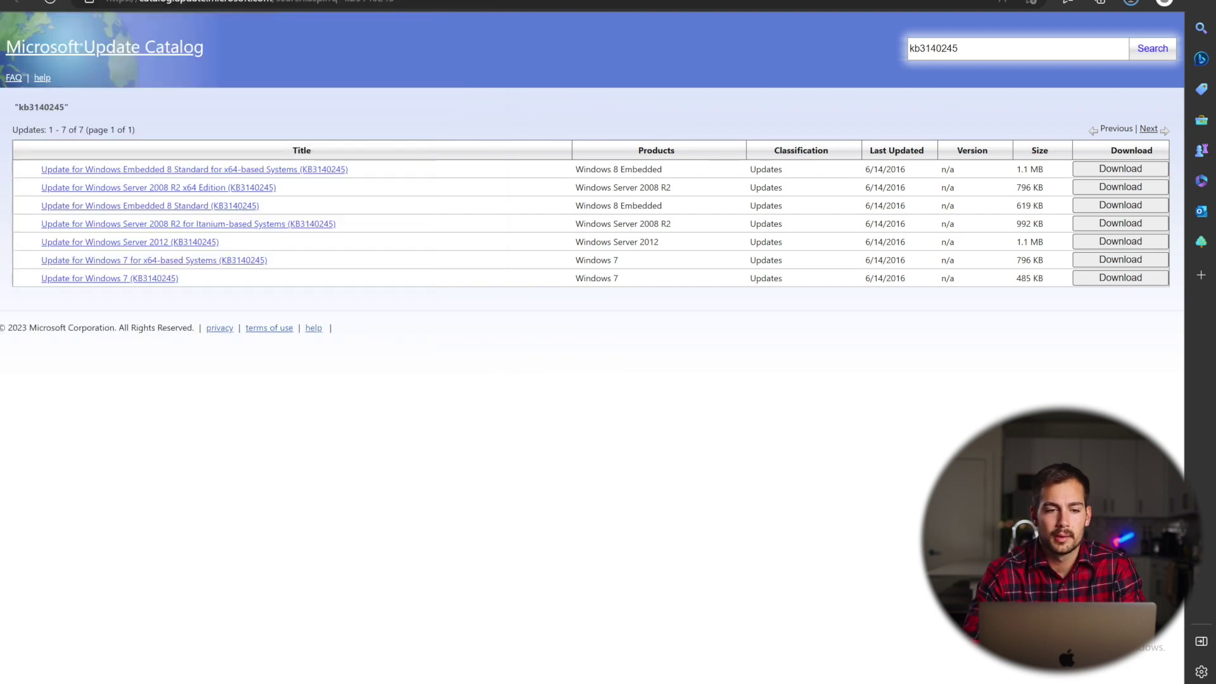
key(ctrl+w)
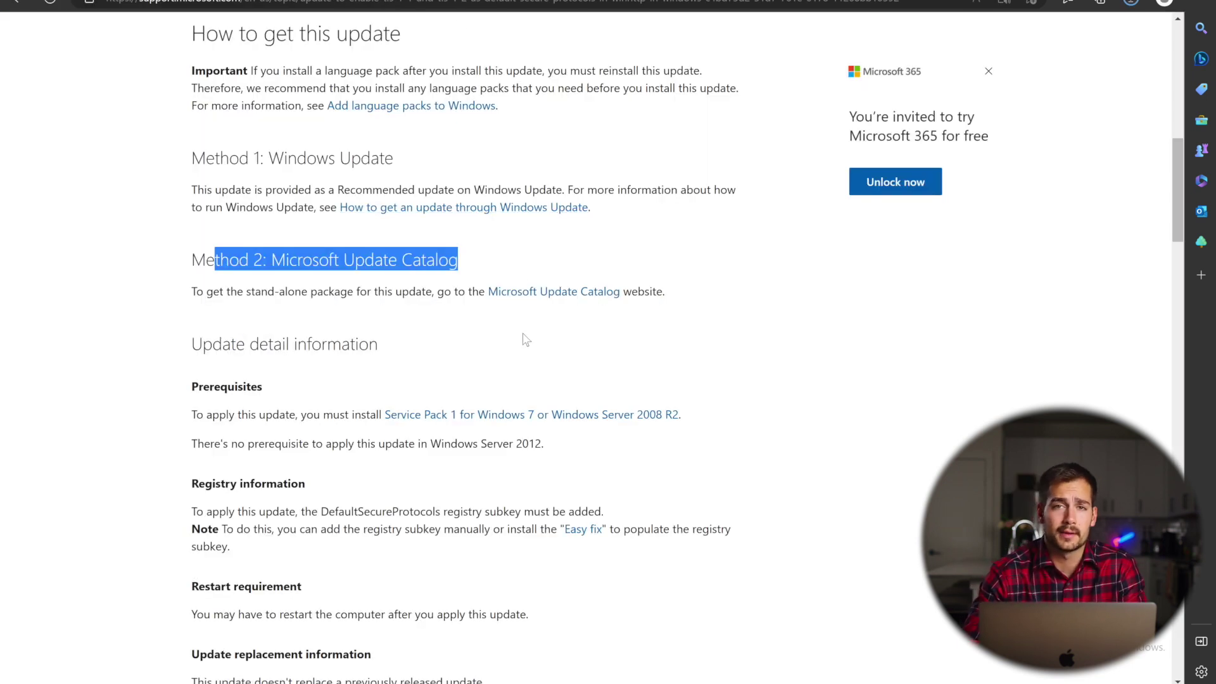
- Scroll to the Easy fix section and download MicrosoftEasyFix51044.msi
scroll(555, 345, down, 5)
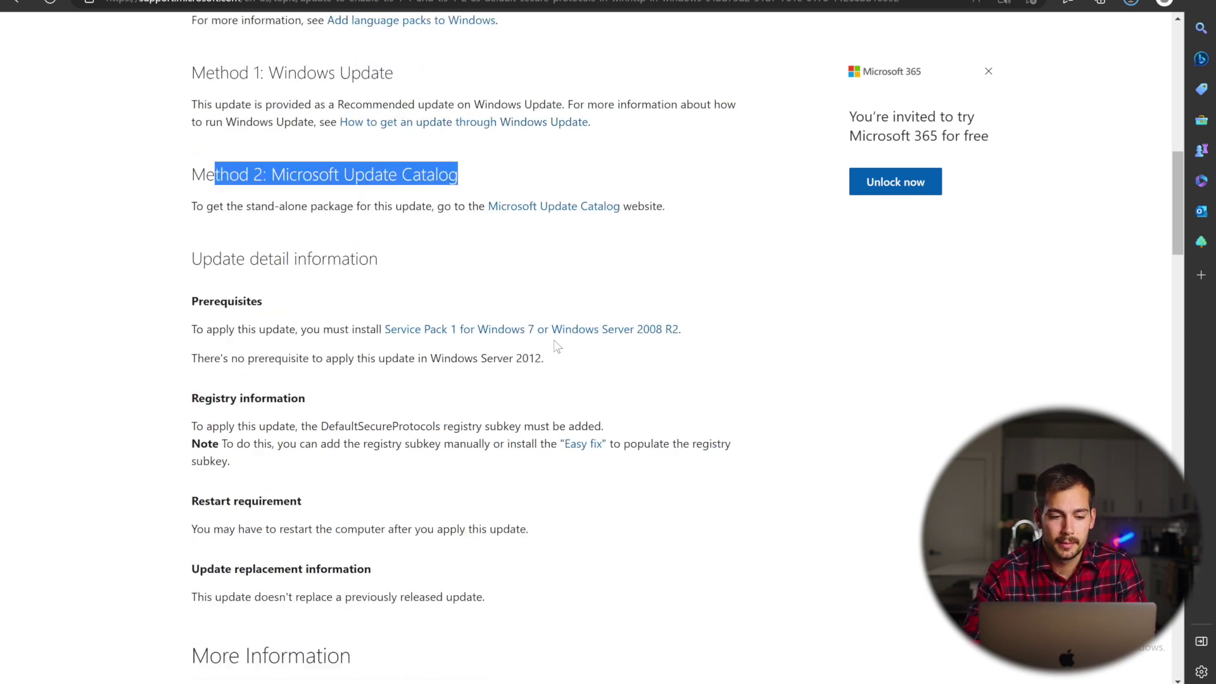
scroll(555, 344, down, 15)
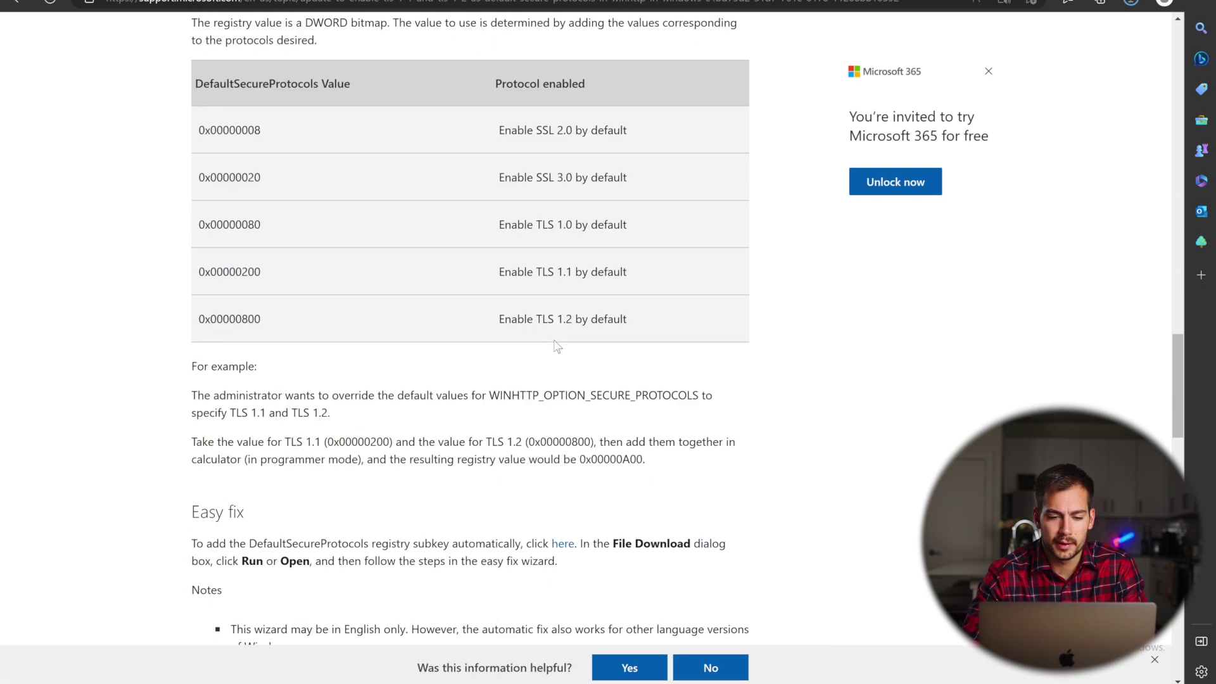
scroll(556, 346, down, 3)
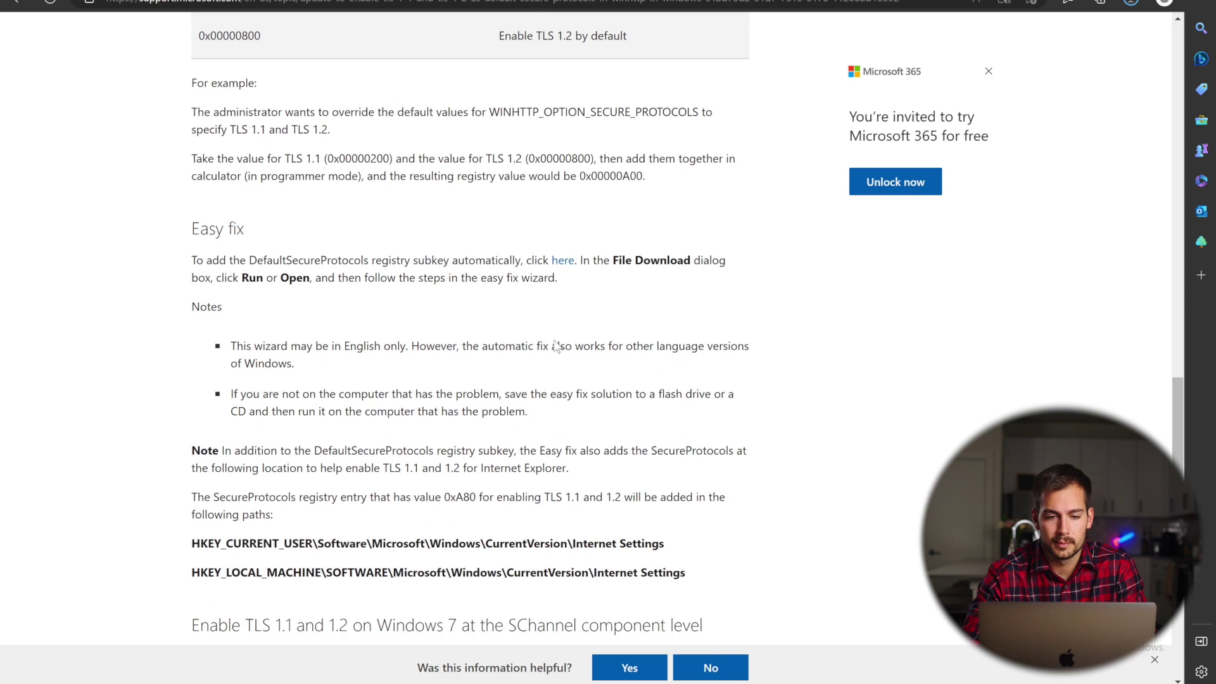
click(562, 220)
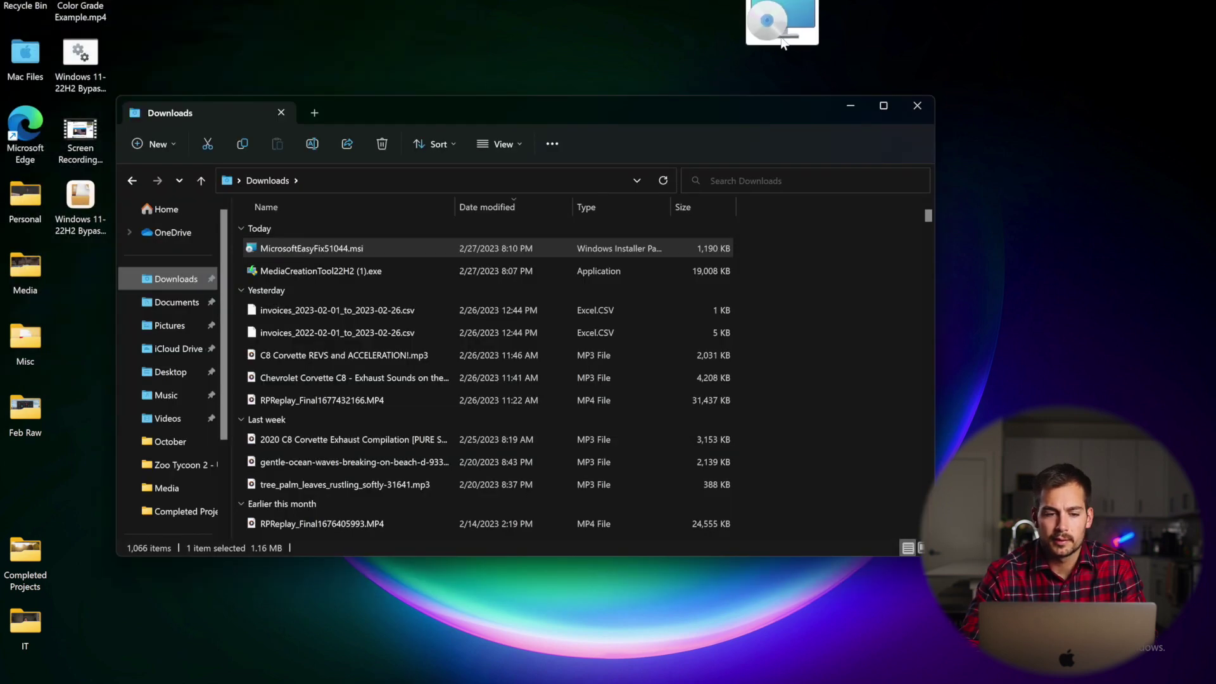
- Drag MicrosoftEasyFix51044.msi and the KB3140245 .msu onto the desktop side by side, then minimize Explorer
drag(783, 43, 633, 49)
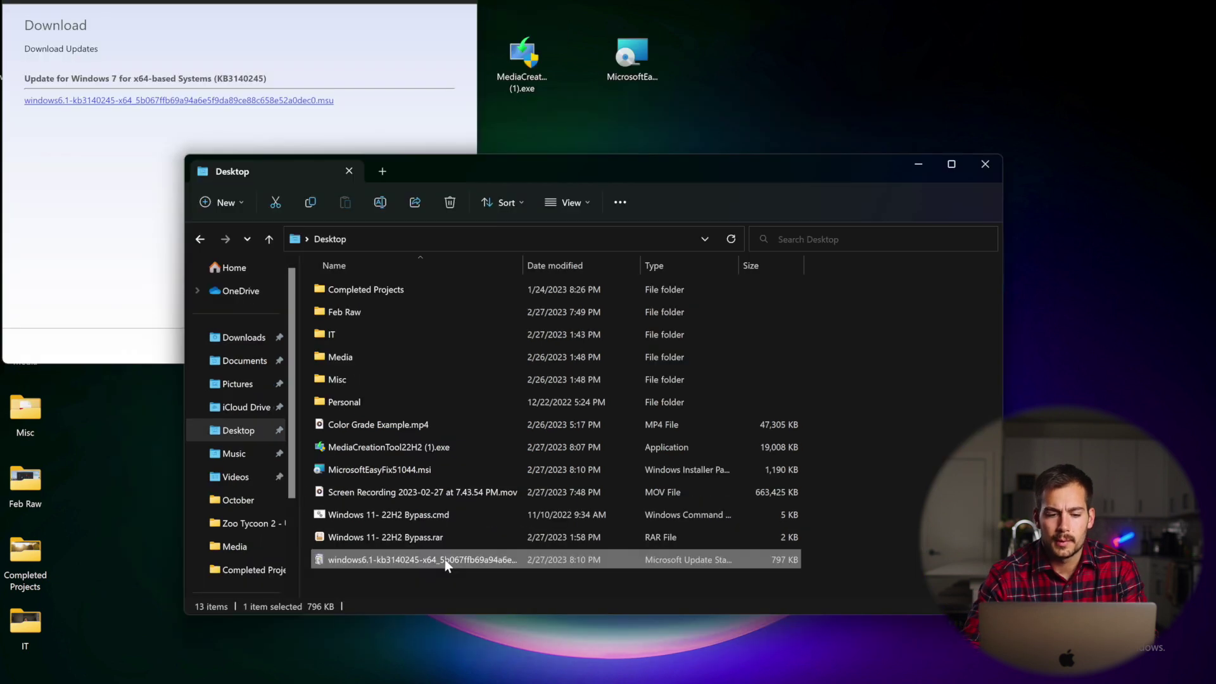
drag(448, 562, 729, 35)
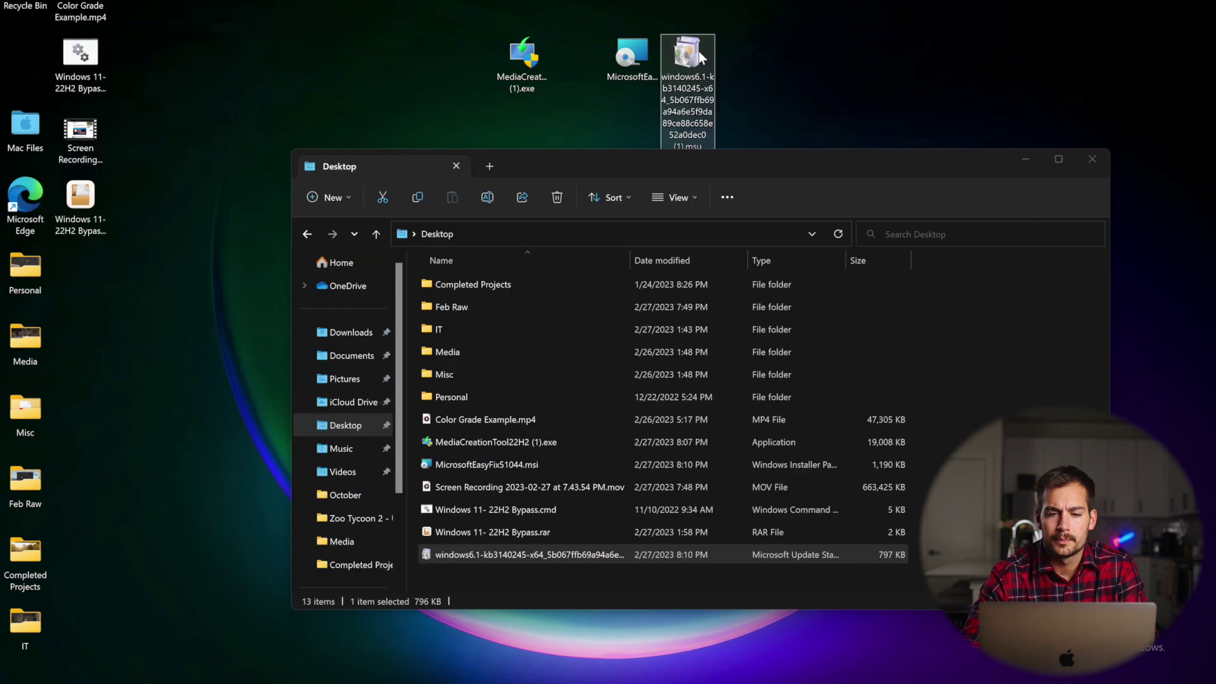
drag(698, 51, 760, 51)
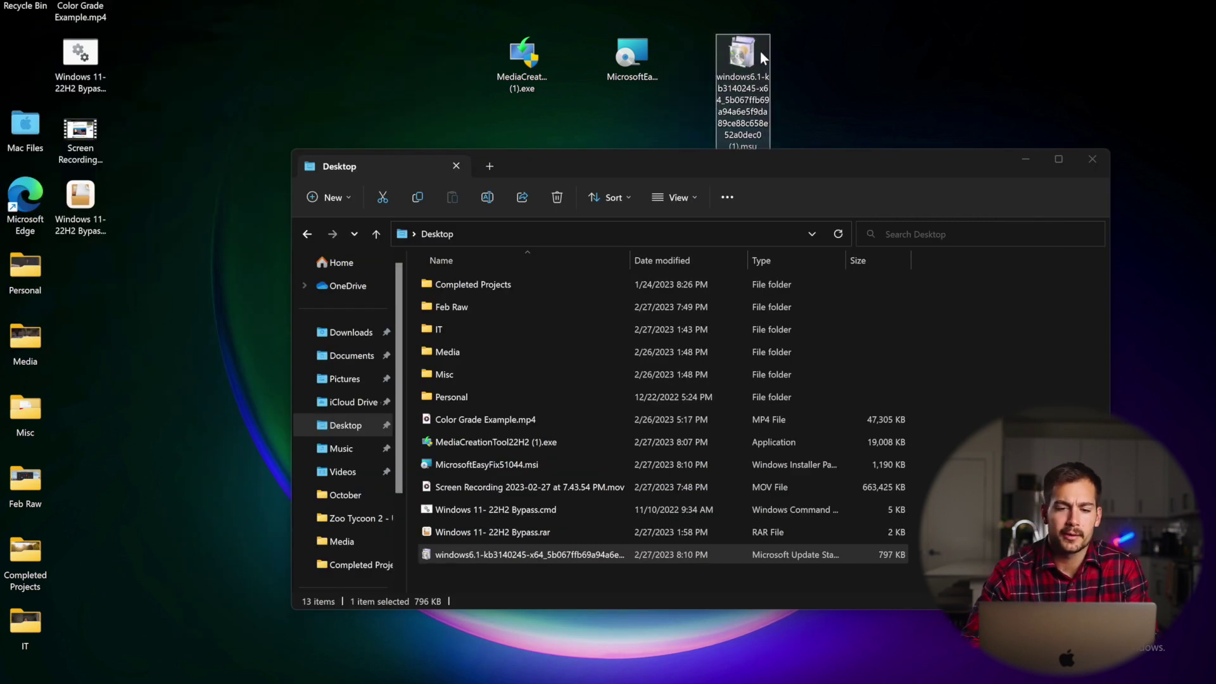
click(1021, 160)
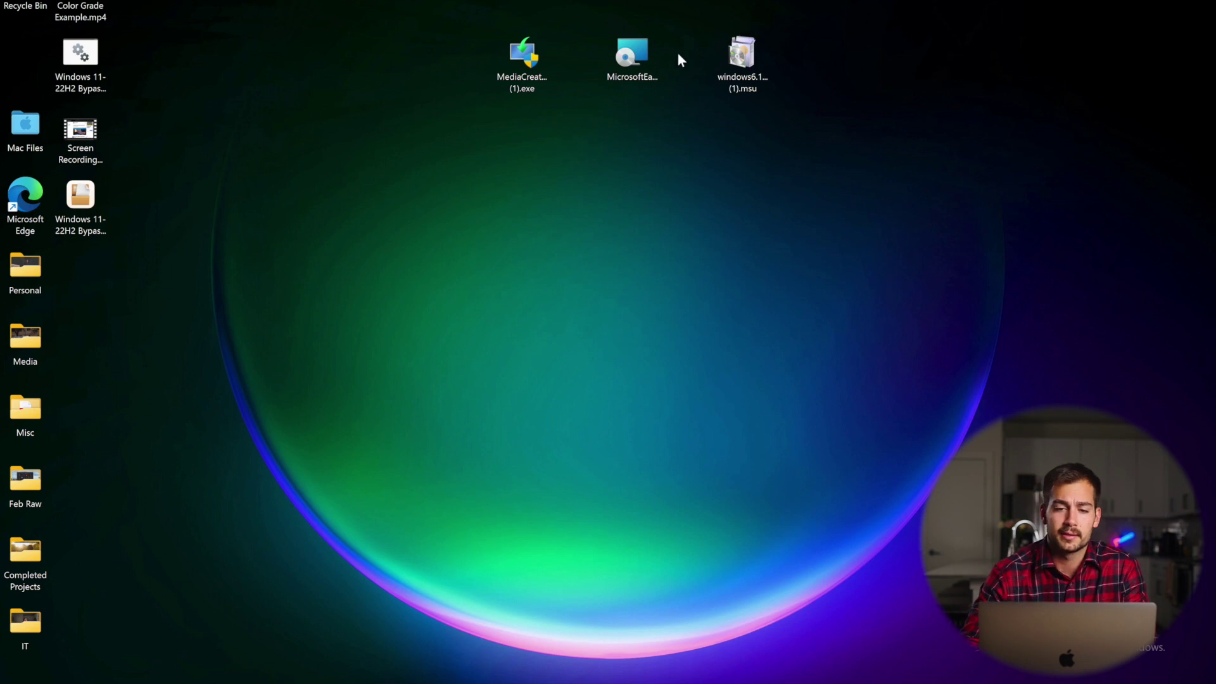
- Run Easy fix 51044, accept the terms, dismiss the does-not-apply error, and close the wizard
double_click(633, 56)
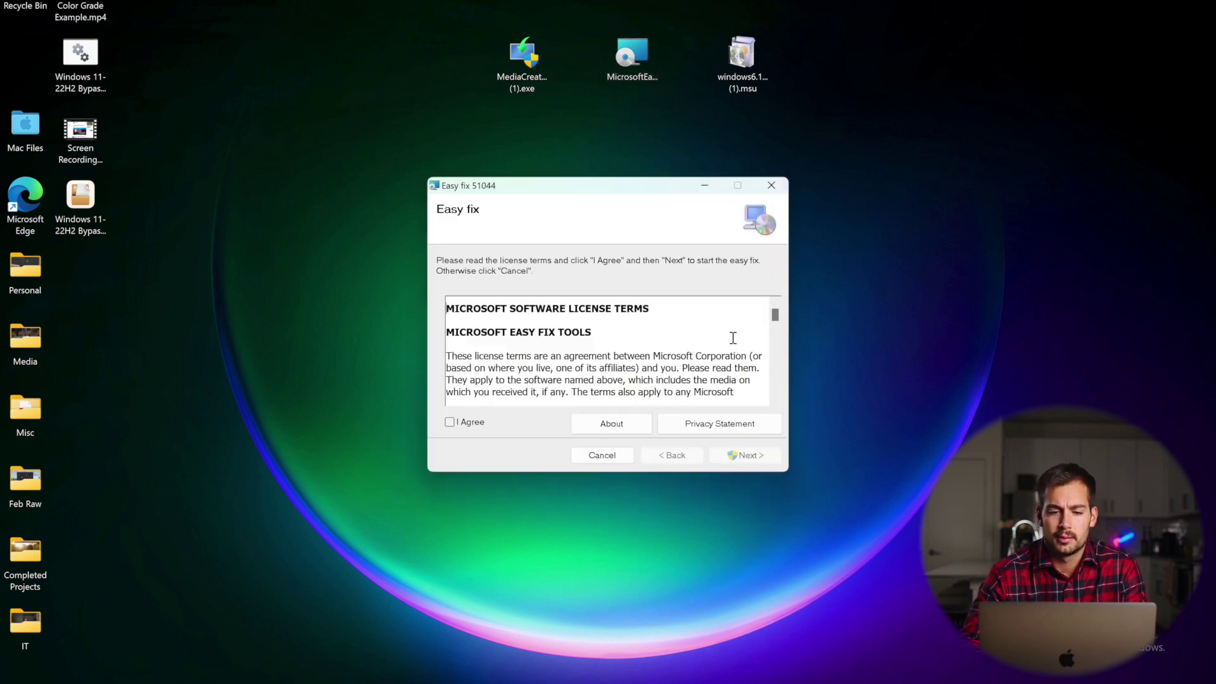
click(450, 422)
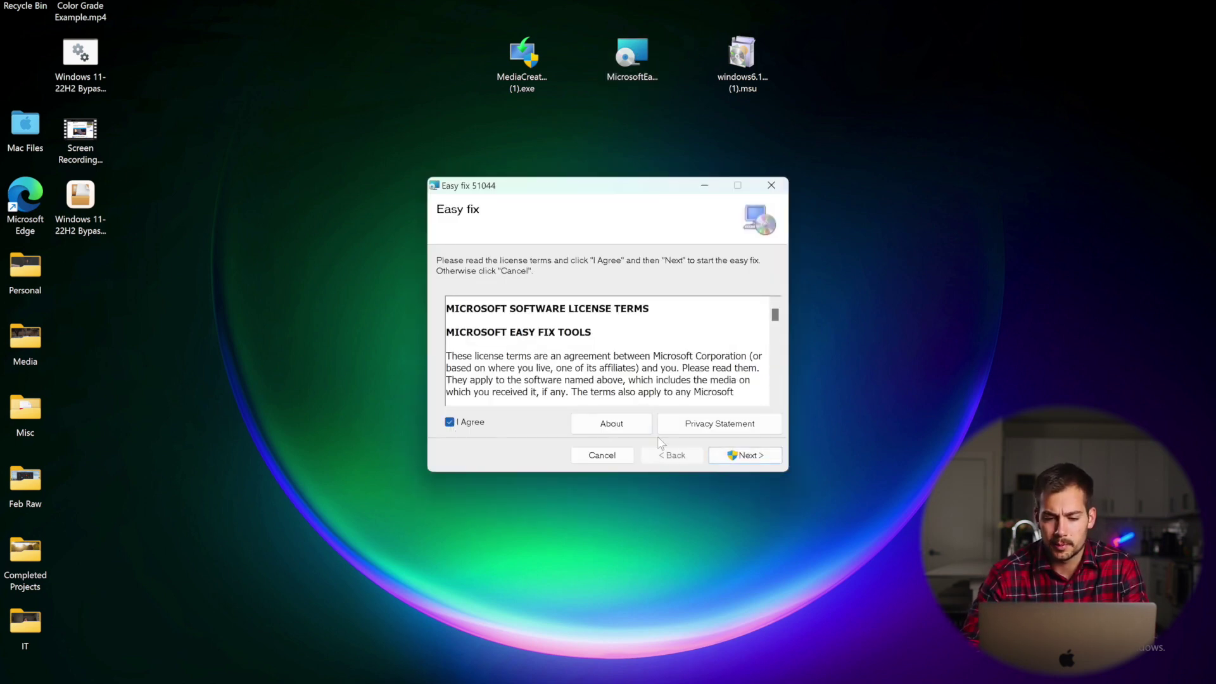
click(733, 457)
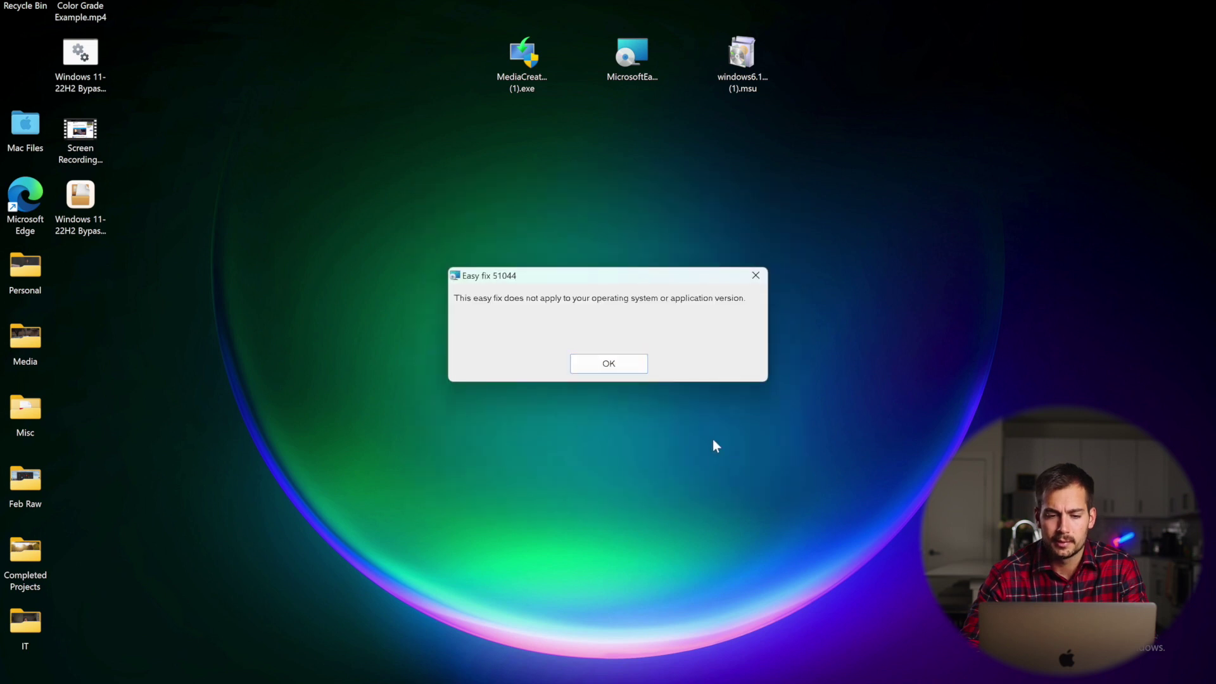
drag(576, 282, 557, 253)
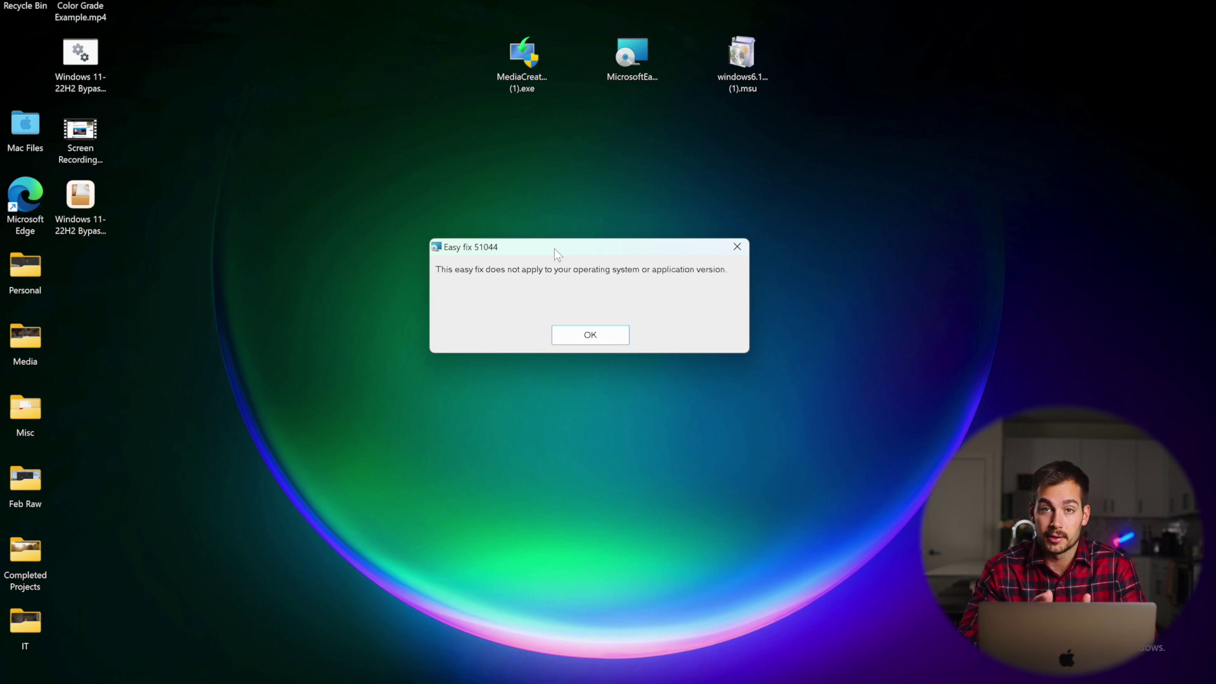
click(590, 334)
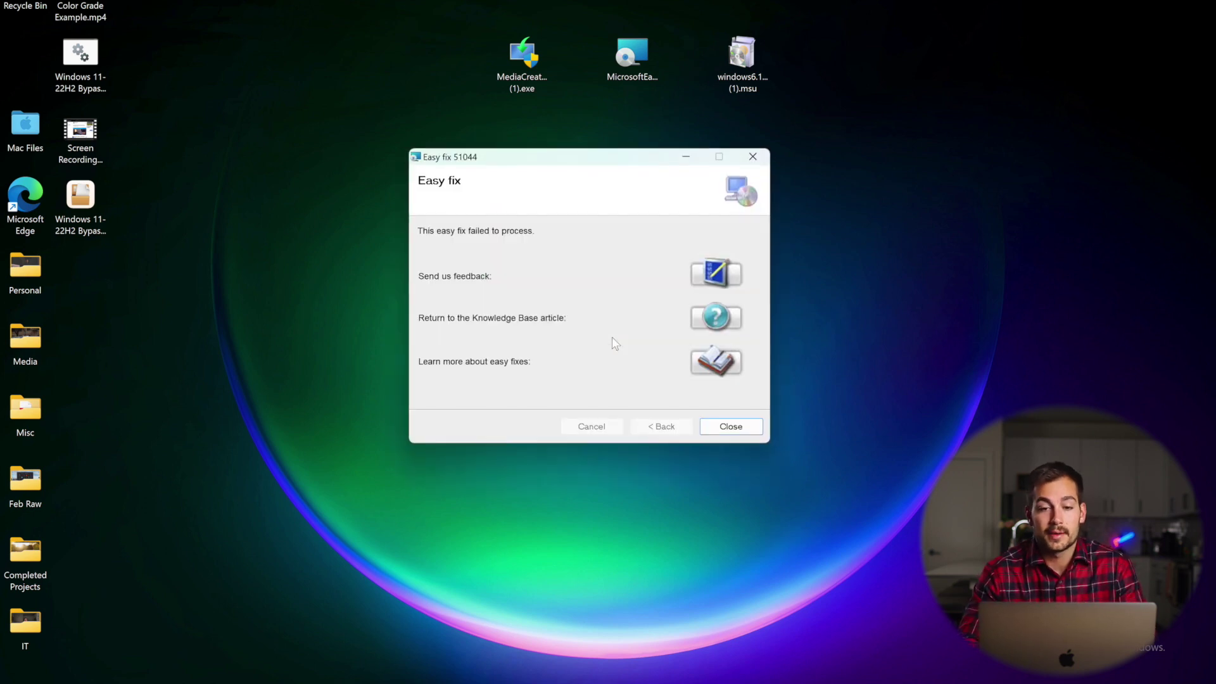
click(753, 157)
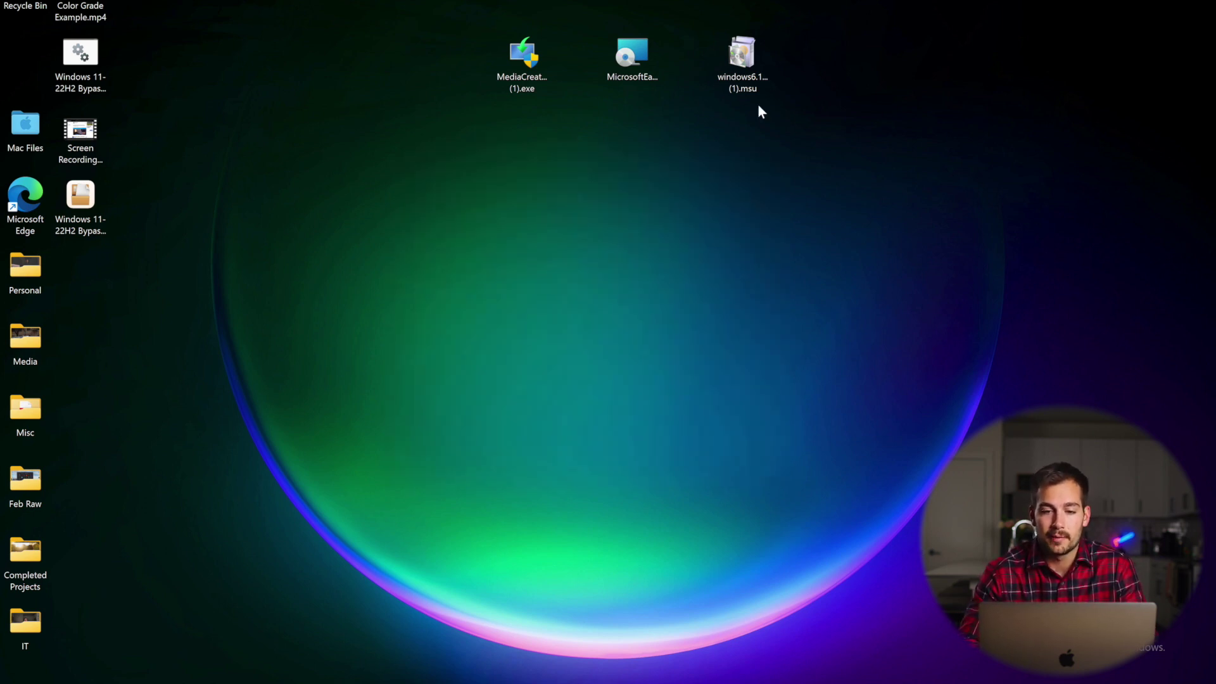
- Run the KB3140245 .msu package and dismiss the 'not applicable' error
double_click(743, 66)
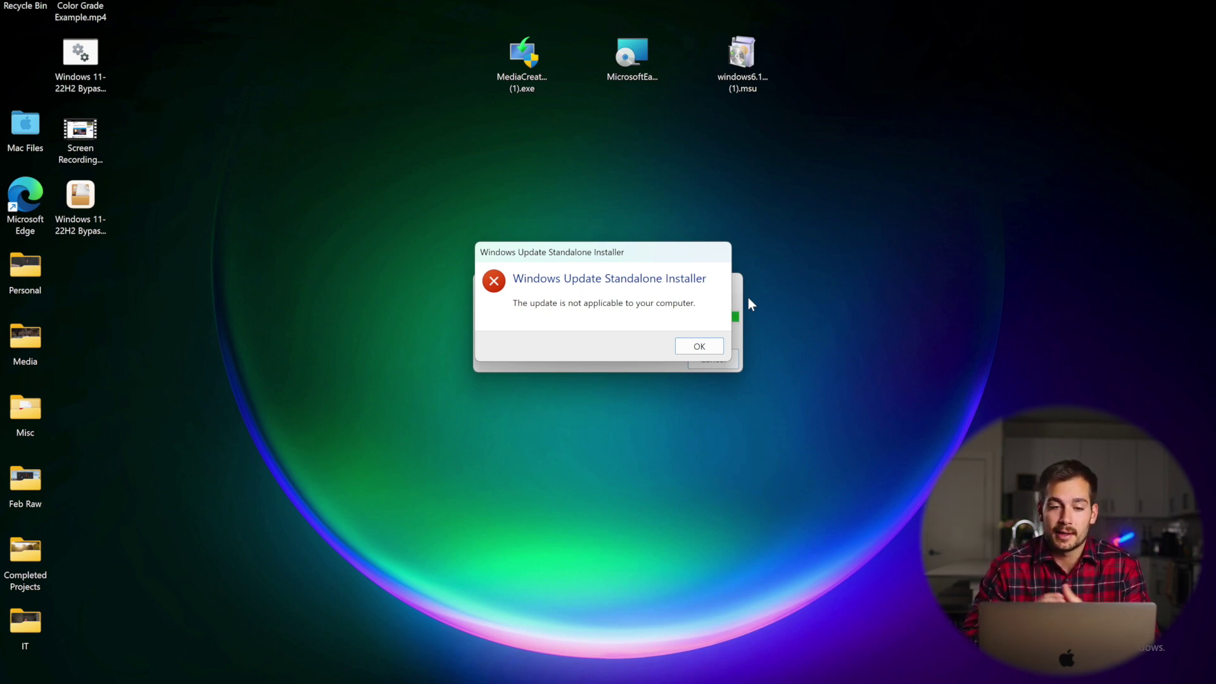
key(Return)
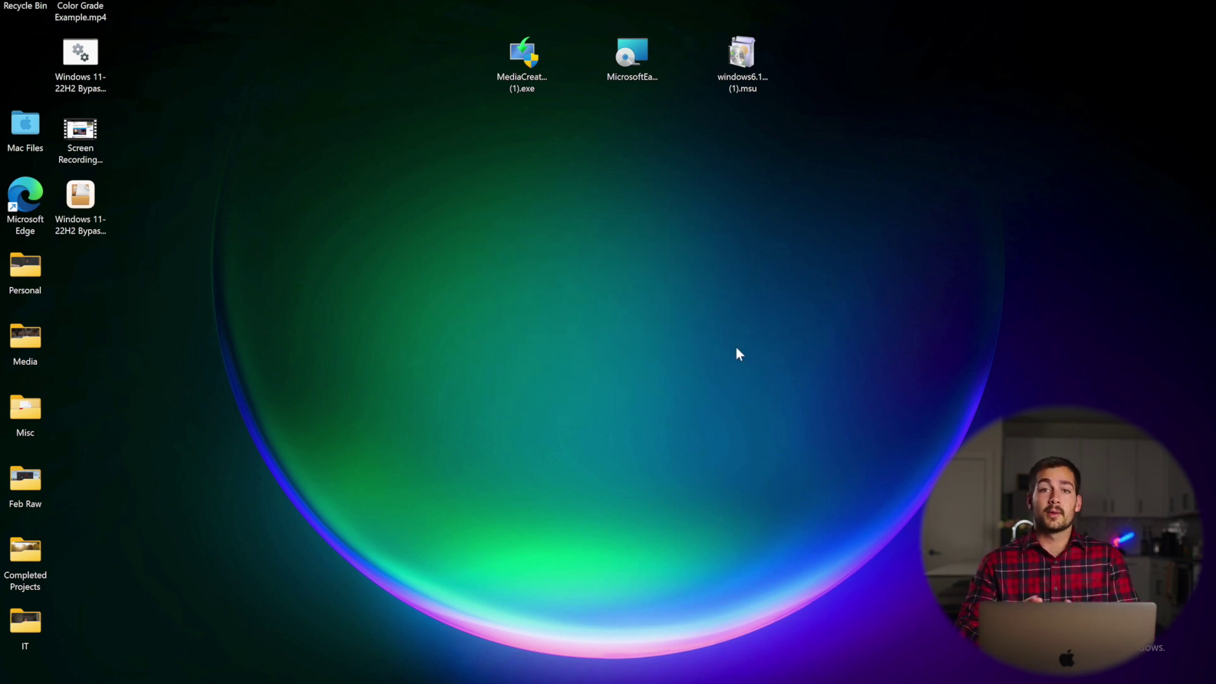
- Run MediaCreationTool22H2 (1).exe and approve the User Account Control permission prompt
double_click(527, 60)
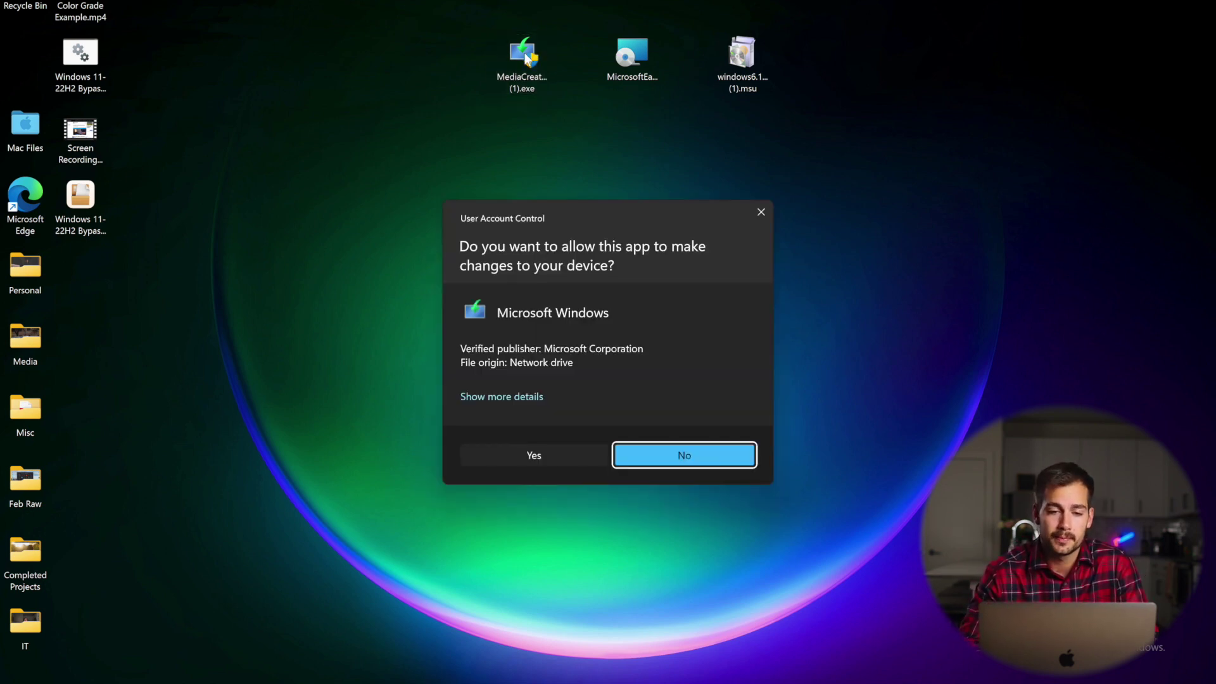
click(560, 455)
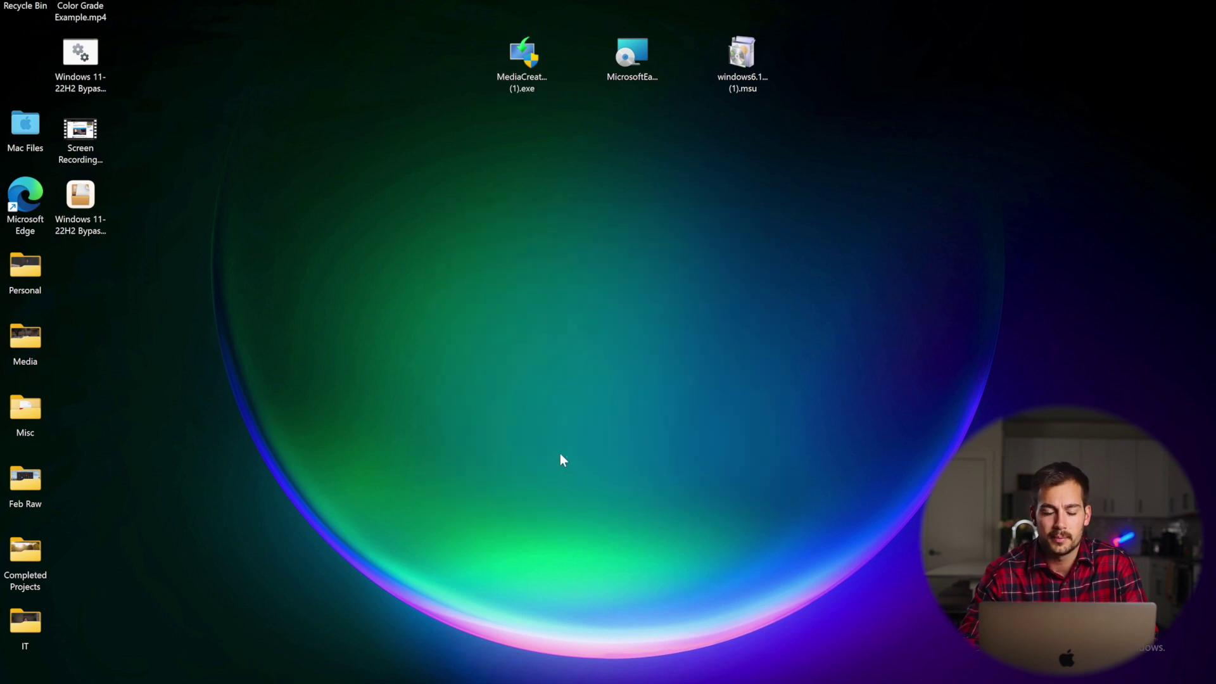